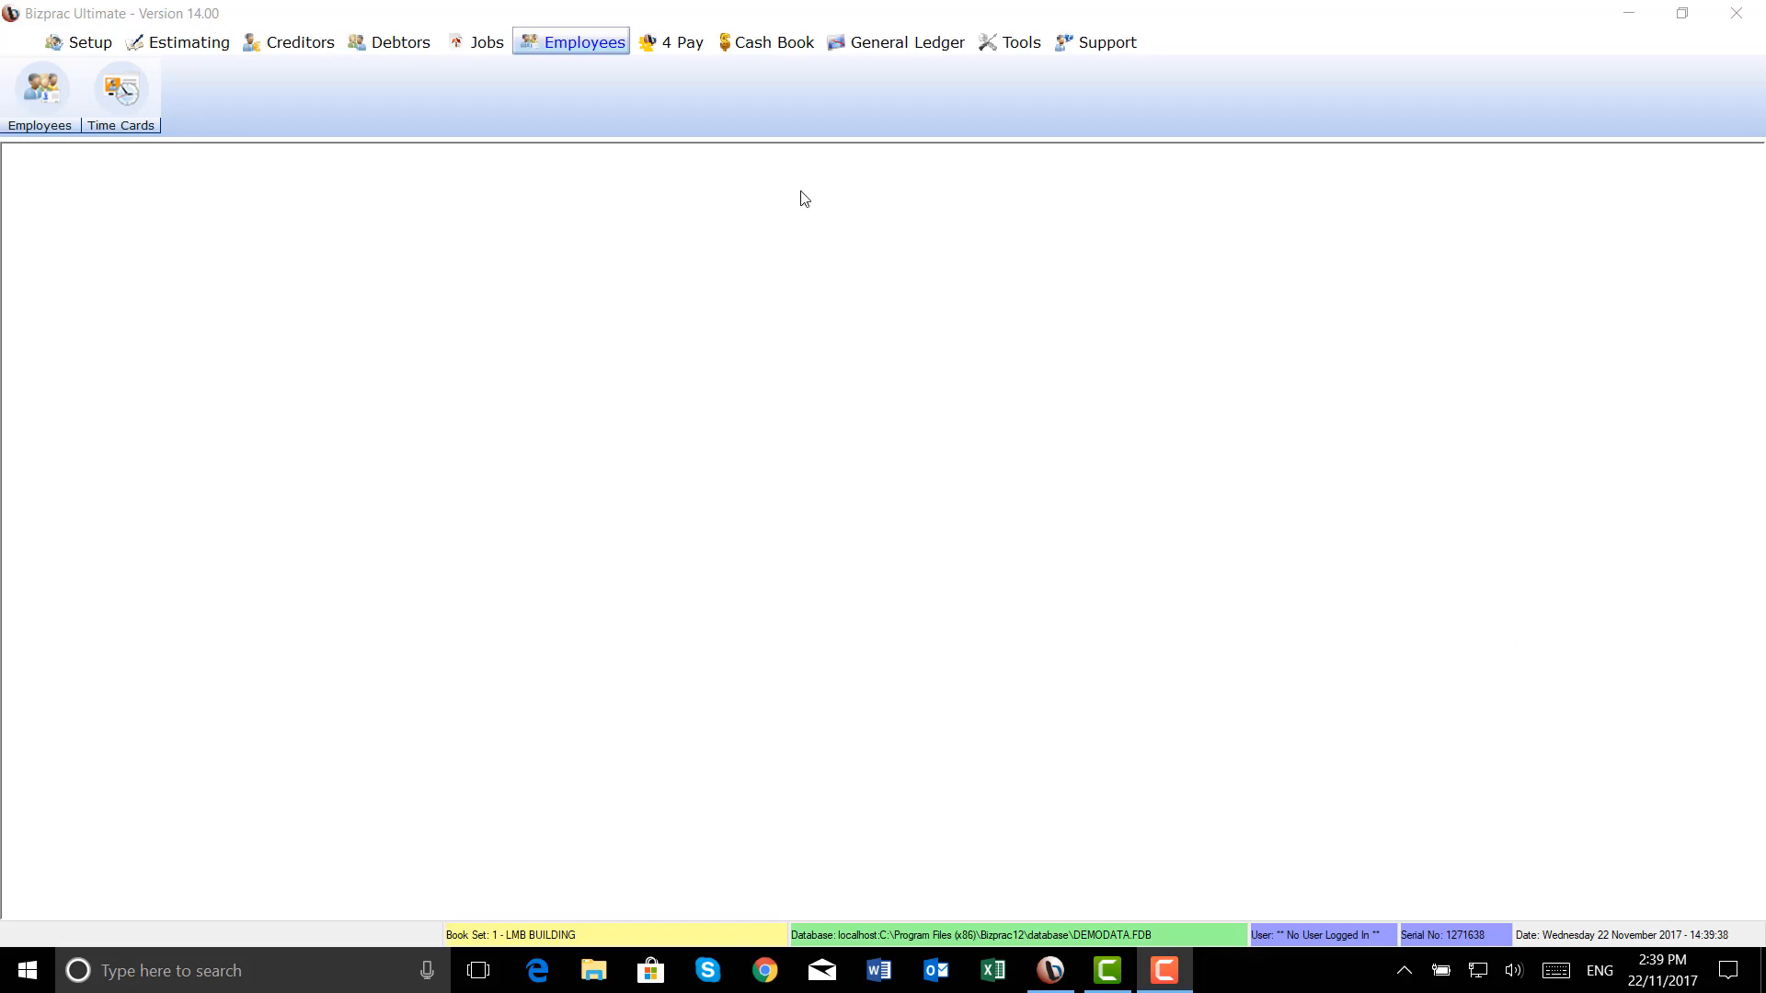
Open the employee time cards list and start importing mobile time cards.
{"action": "left_click", "coordinate": [140, 98]}
{"action": "left_click", "coordinate": [140, 96]}
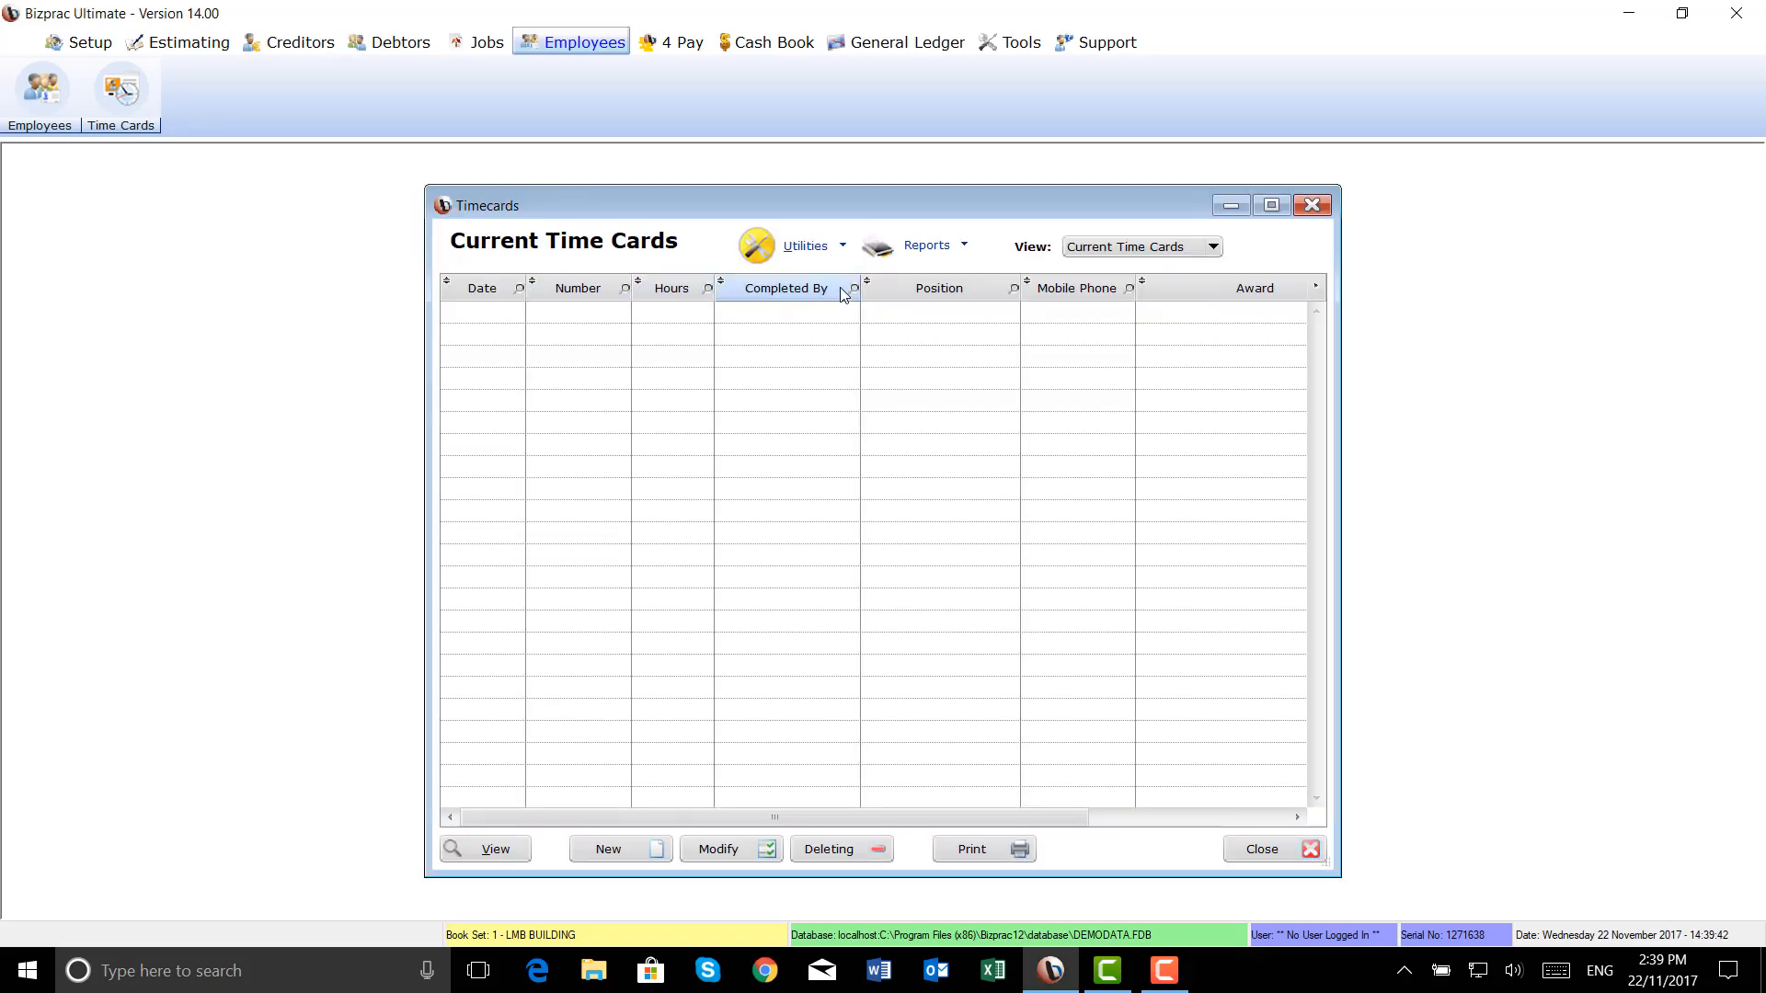
{"action": "left_click", "coordinate": [843, 246]}
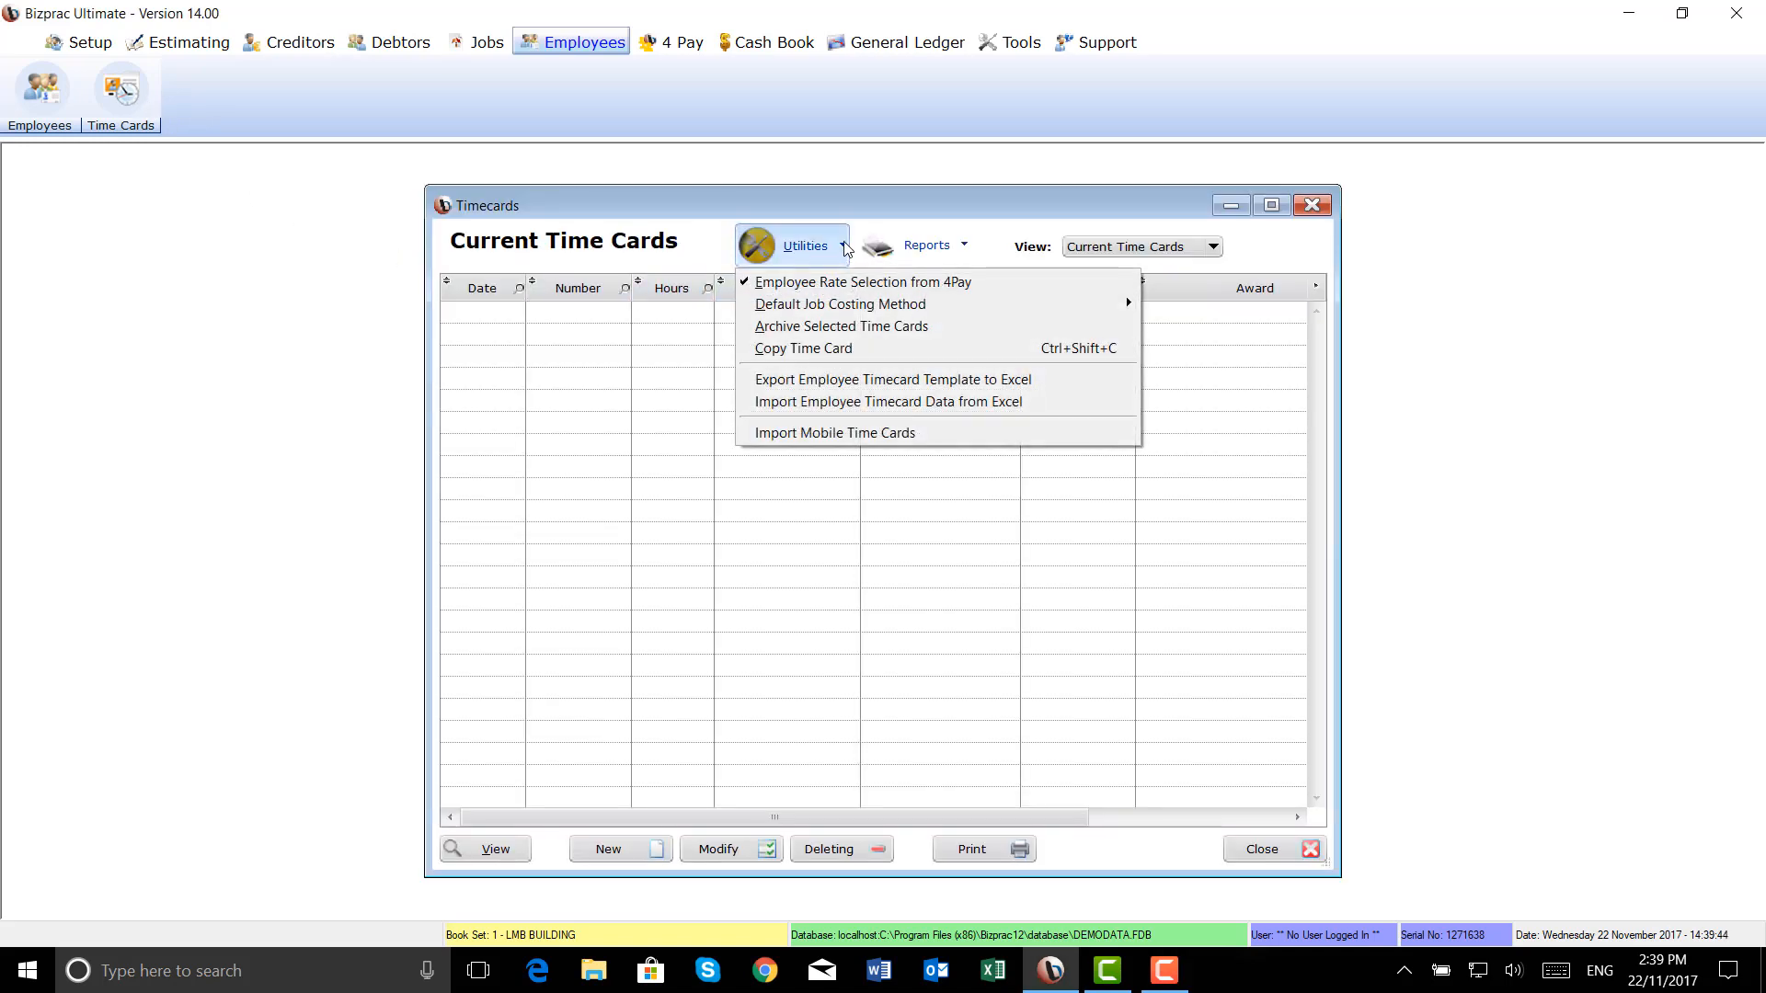
{"action": "left_click", "coordinate": [851, 440]}
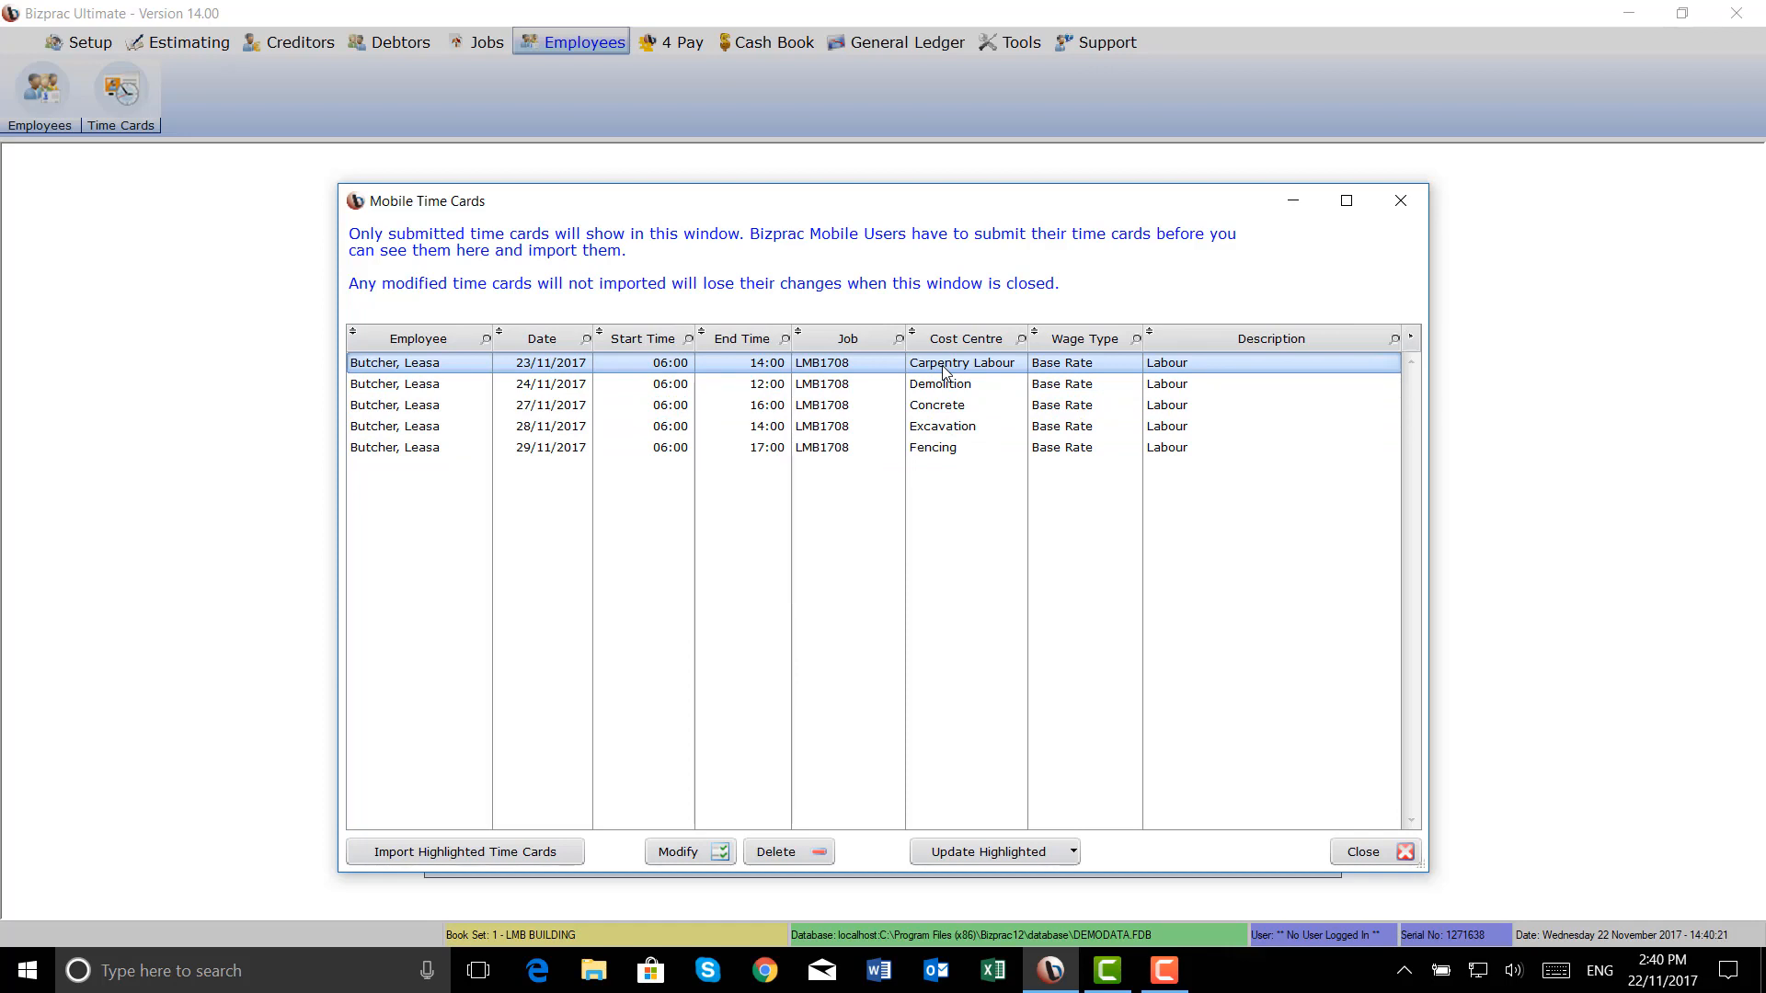
Set the cost centre of the 23/11/2017 mobile time card to Brick Block Work and save the change.
{"action": "left_click", "coordinate": [709, 857]}
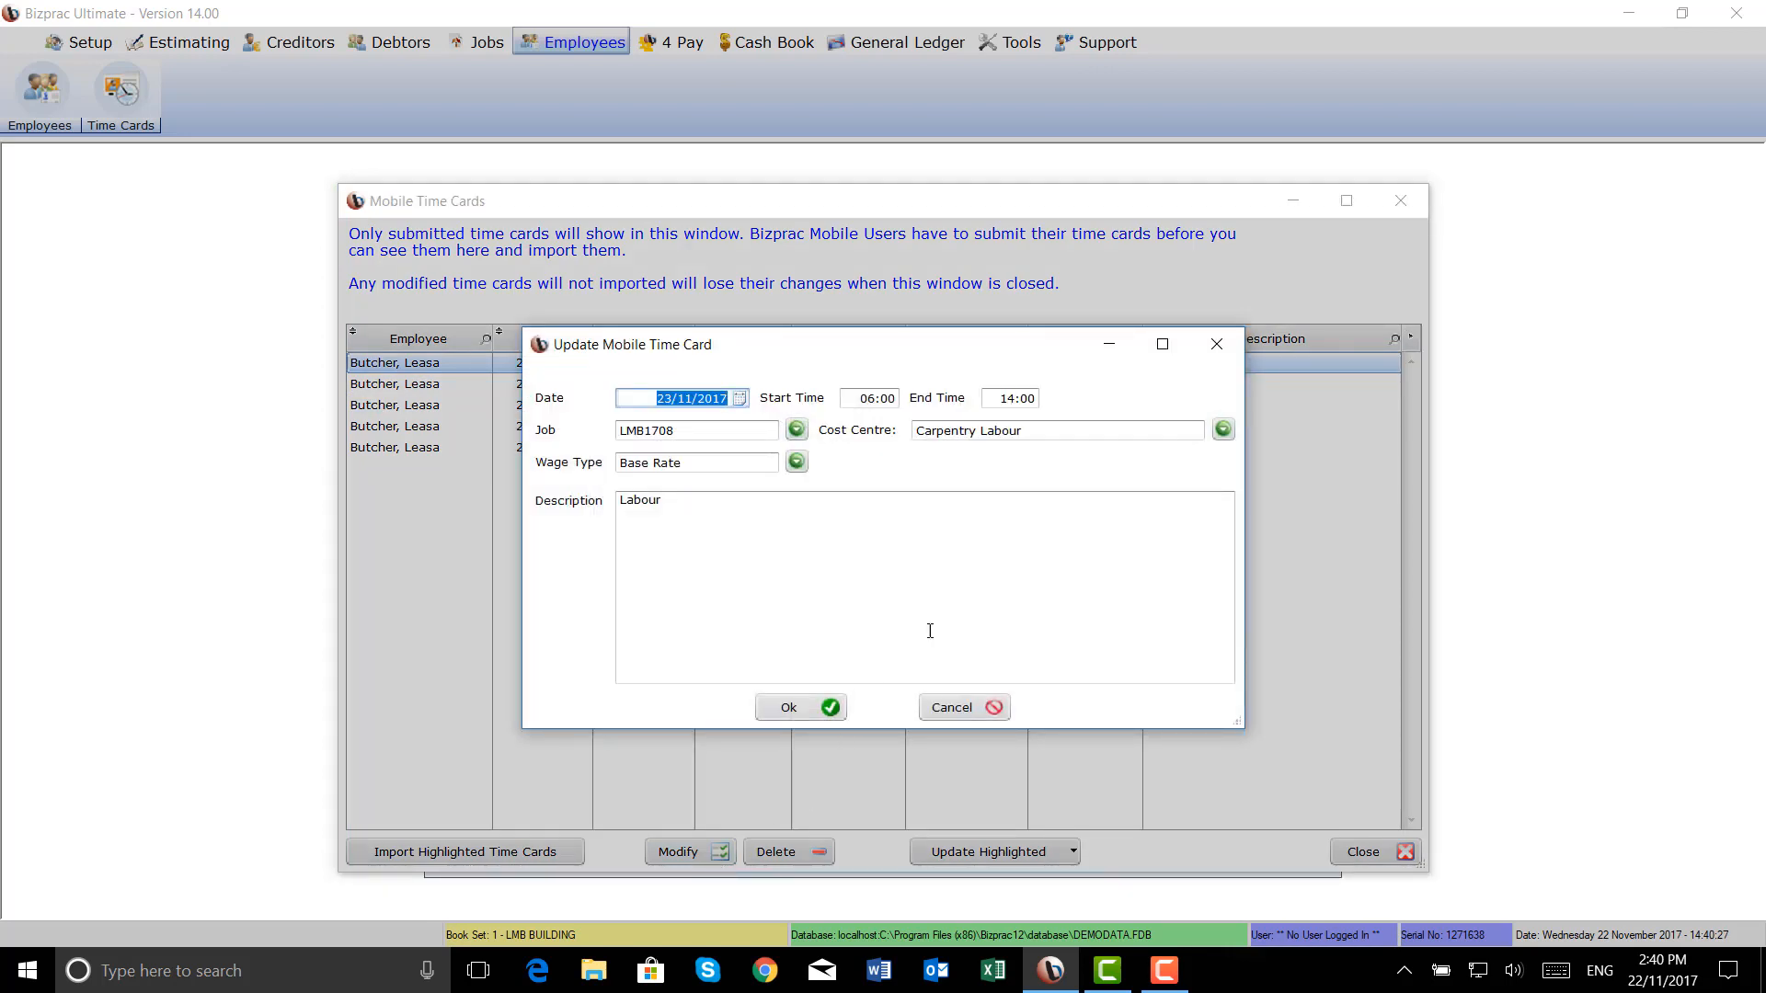
{"action": "left_click", "coordinate": [1050, 430]}
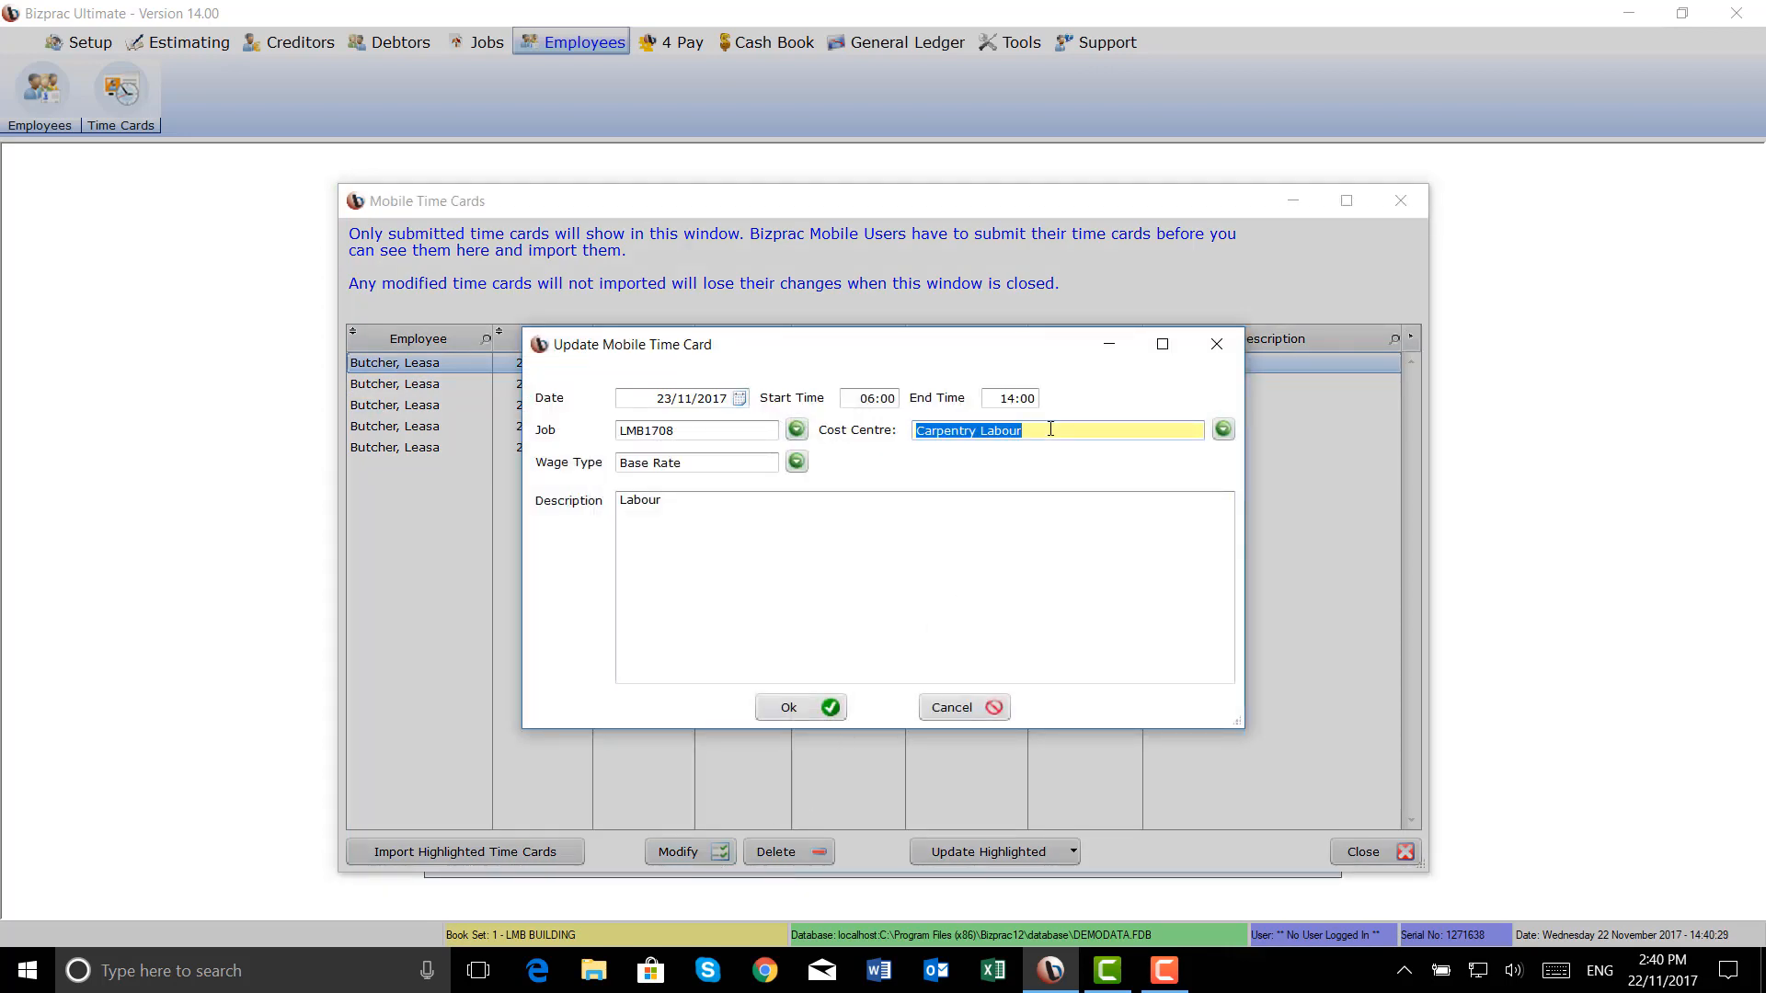
{"action": "key", "text": "BackSpace"}
{"action": "type", "text": "Brick Block Work"}
{"action": "left_click", "coordinate": [829, 708]}
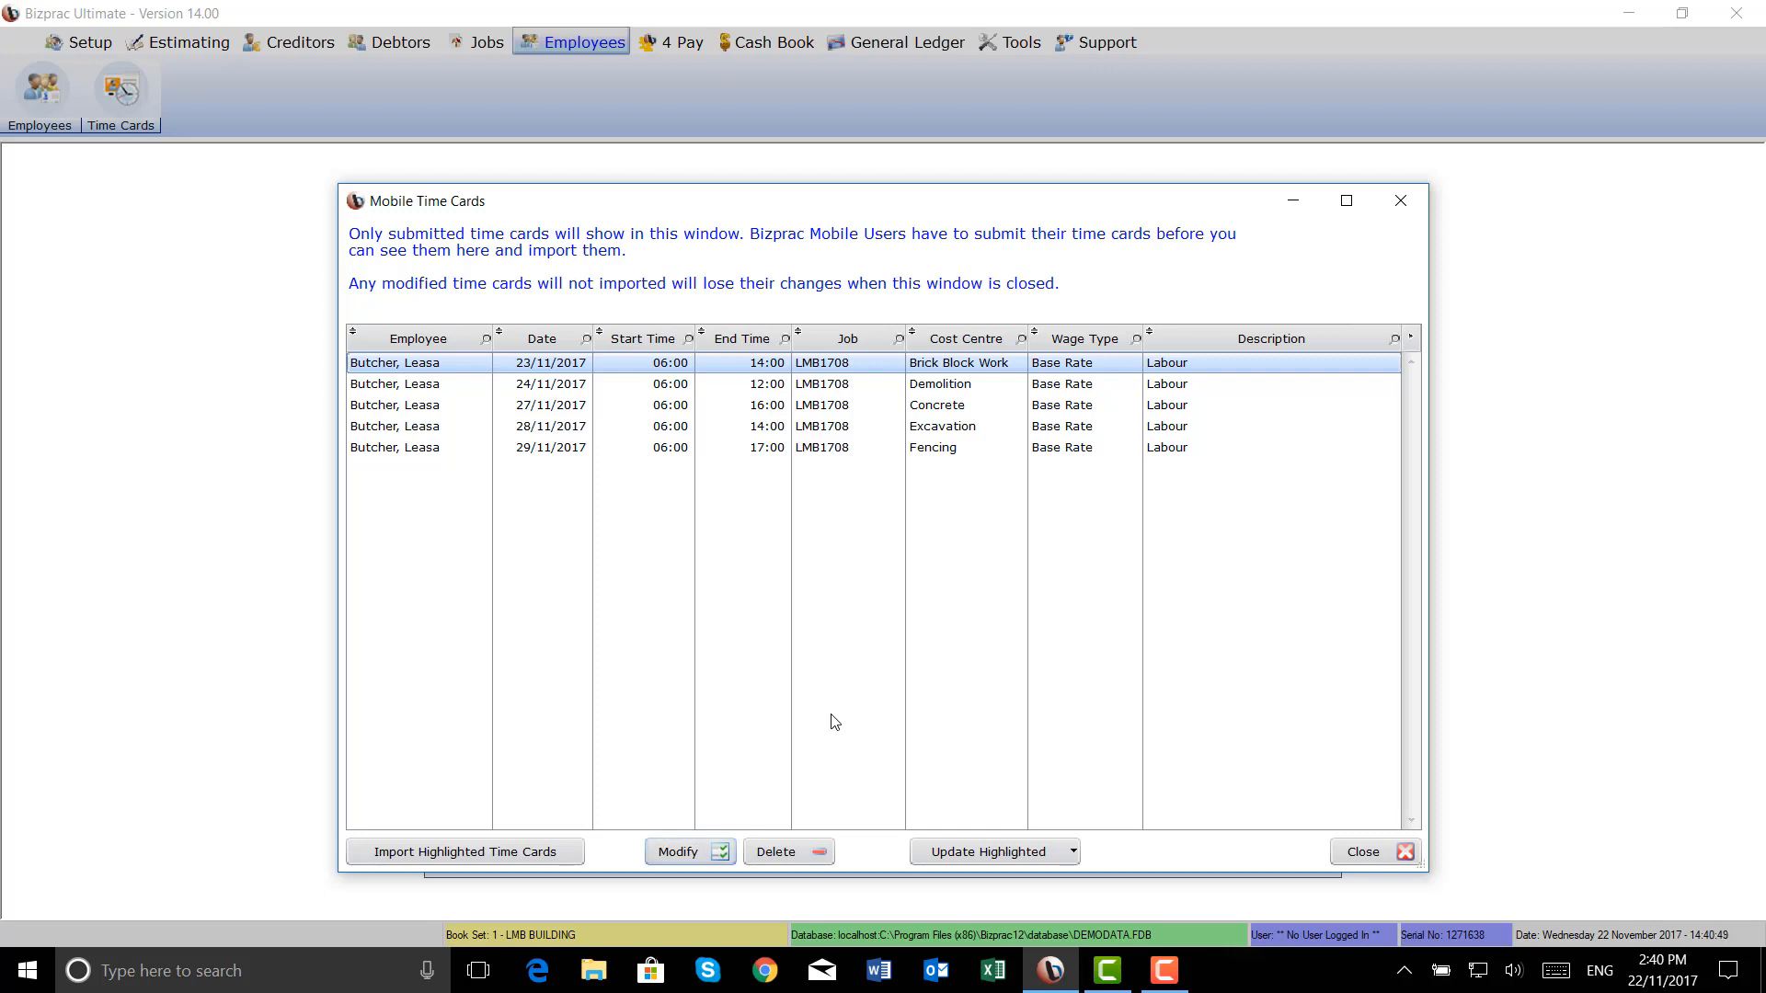
Import all the mobile time cards from 23/11/2017 to 29/11/2017 and return to the current time cards list.
{"action": "left_click", "coordinate": [849, 449], "text": "shift"}
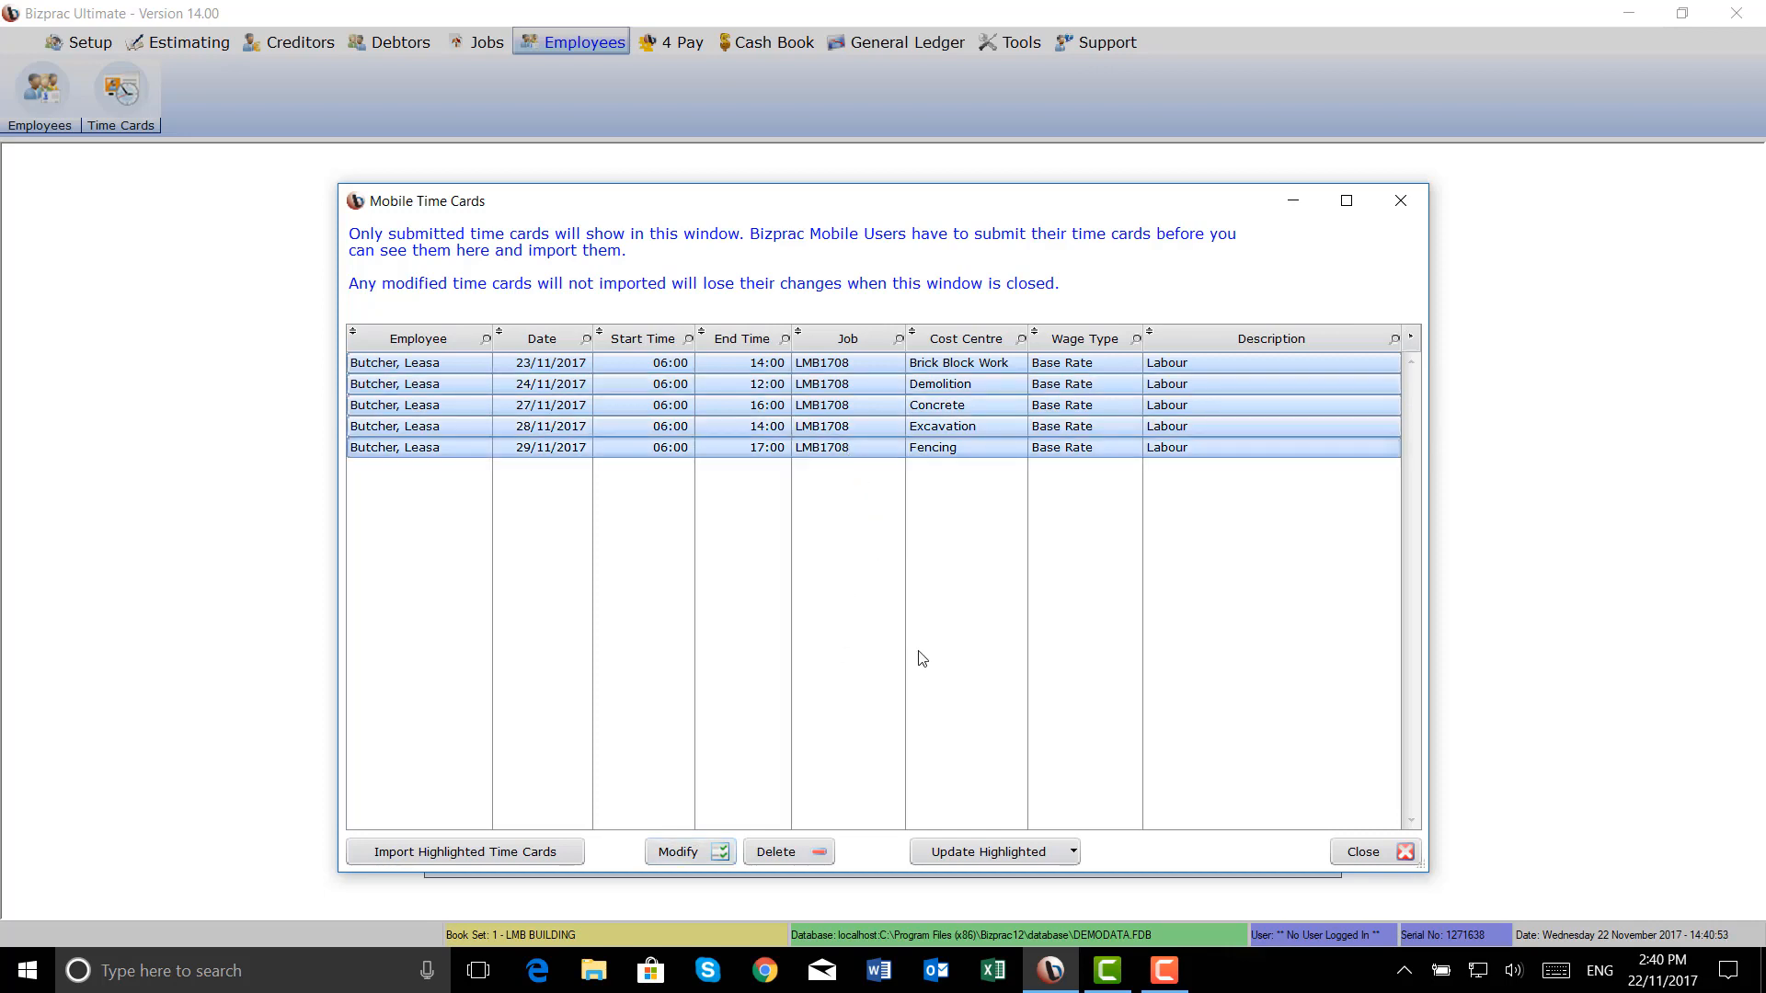
{"action": "left_click", "coordinate": [1030, 854]}
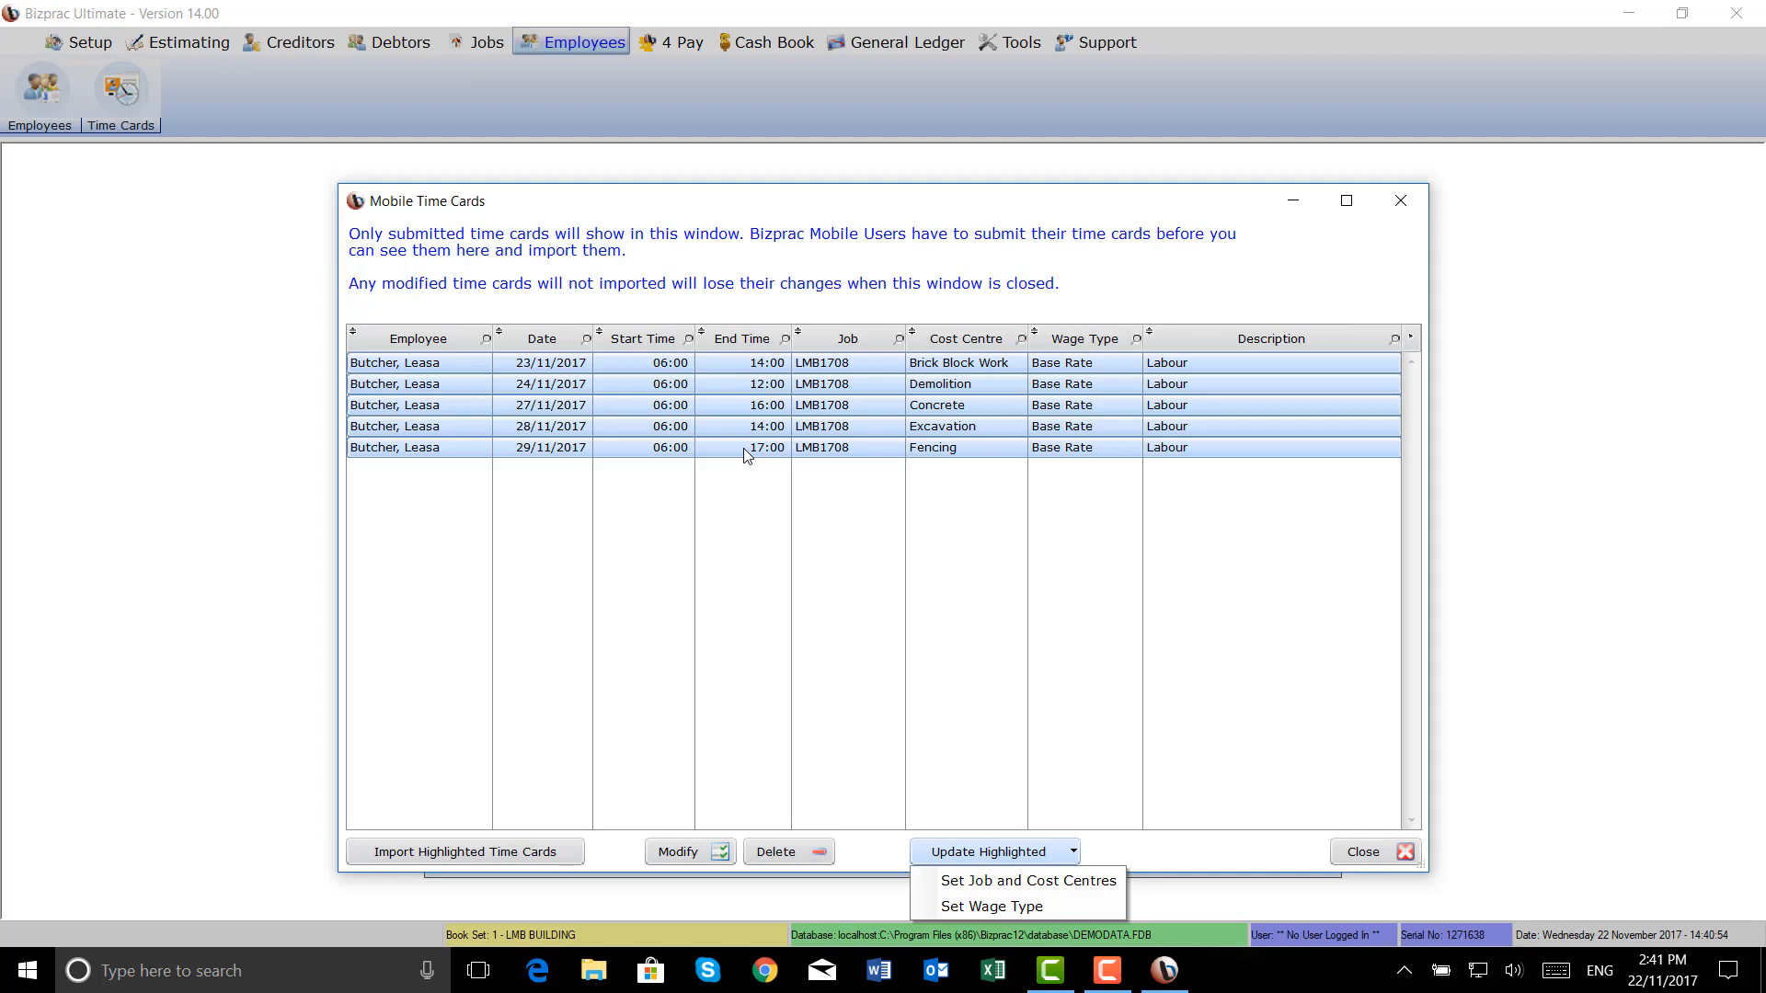
{"action": "left_click", "coordinate": [565, 858]}
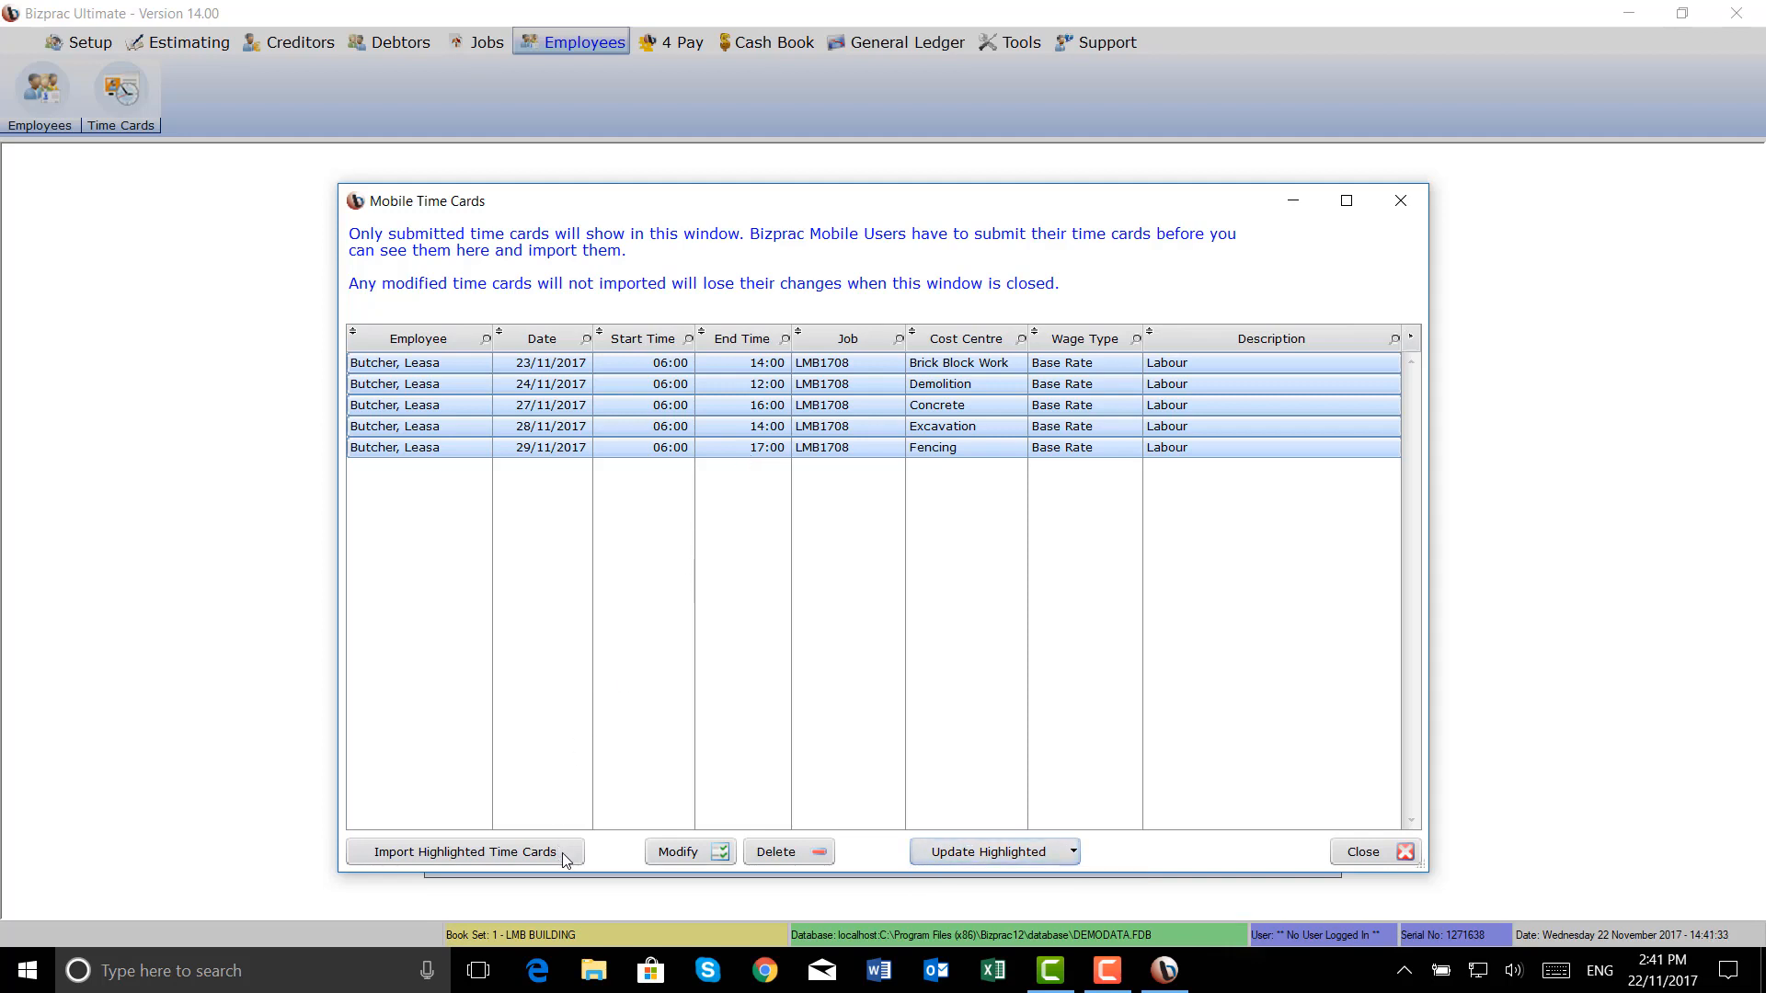
{"action": "left_click", "coordinate": [509, 853]}
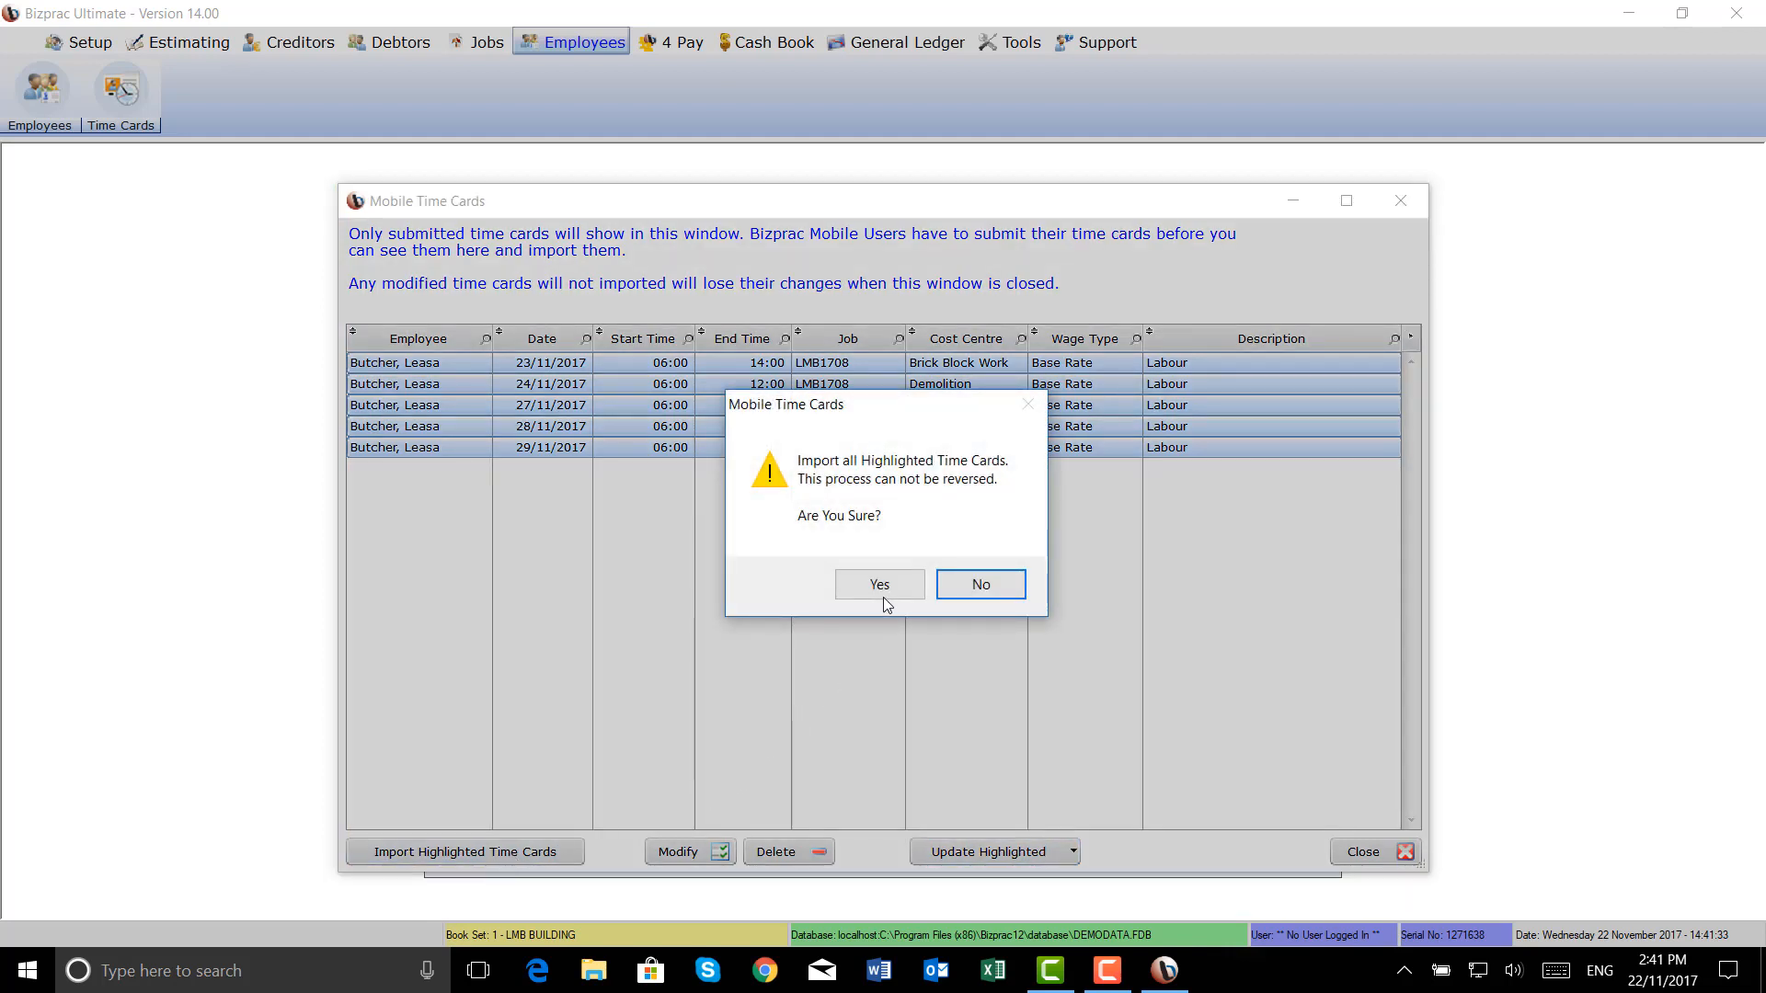
{"action": "left_click", "coordinate": [881, 588]}
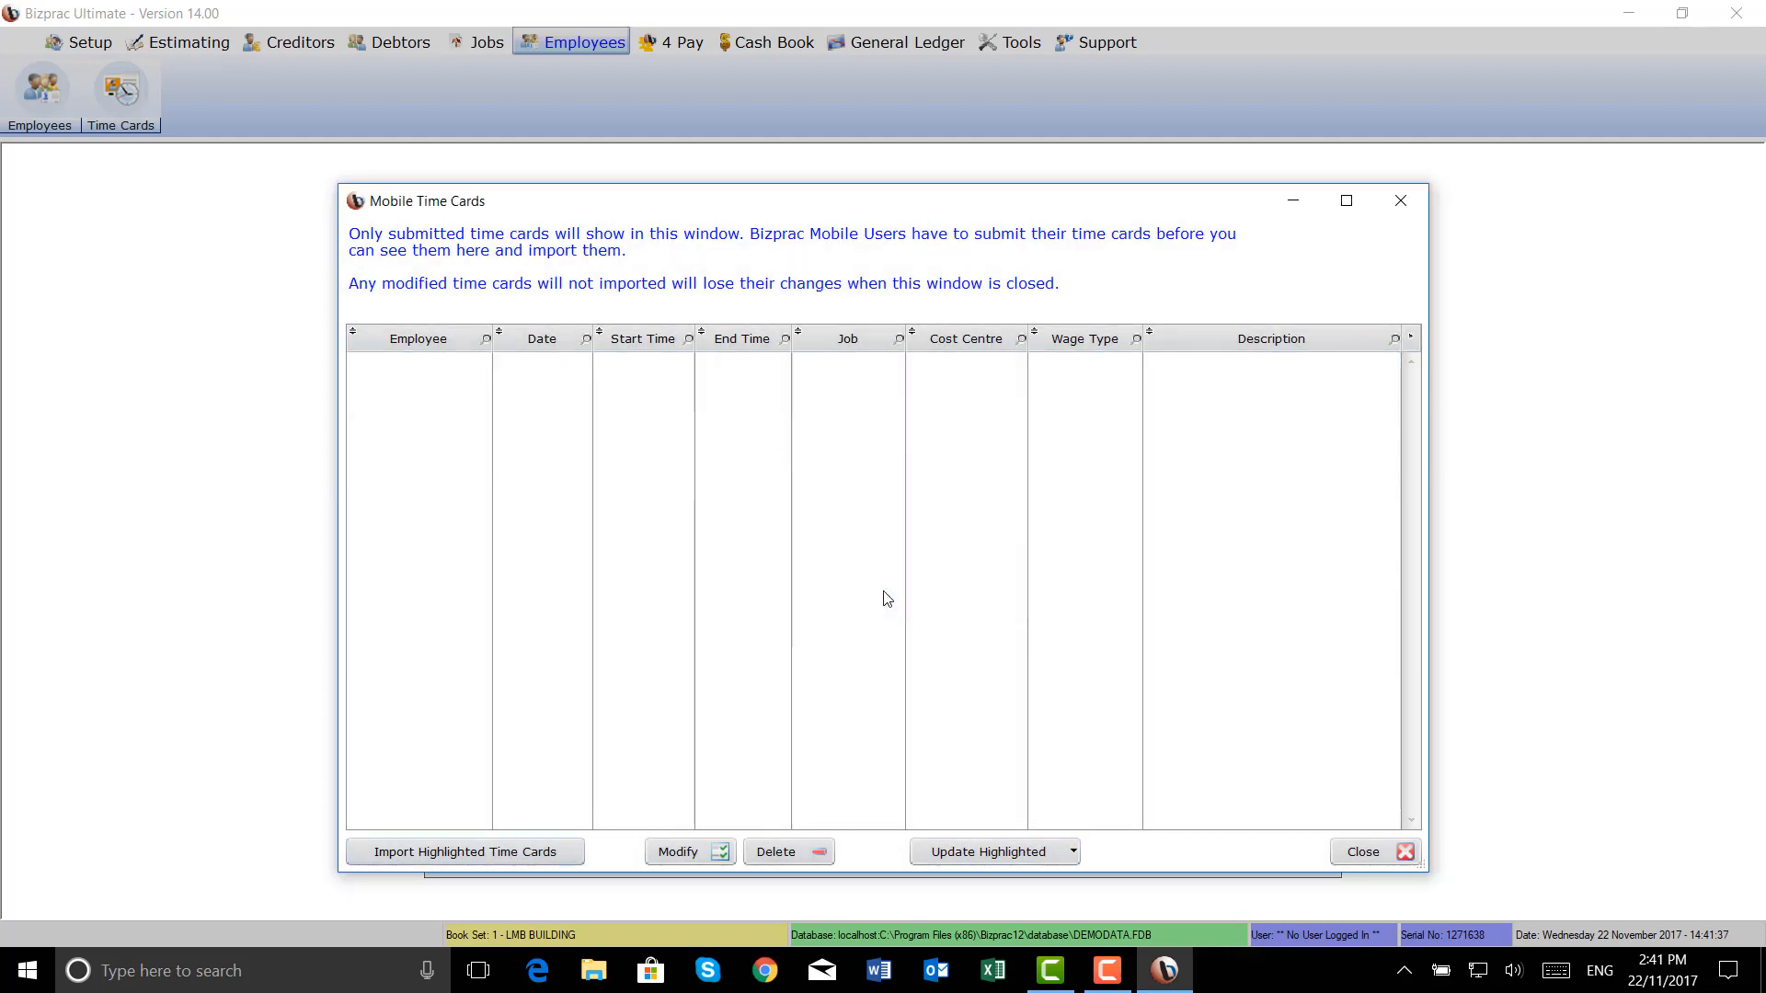
{"action": "left_click", "coordinate": [1370, 856]}
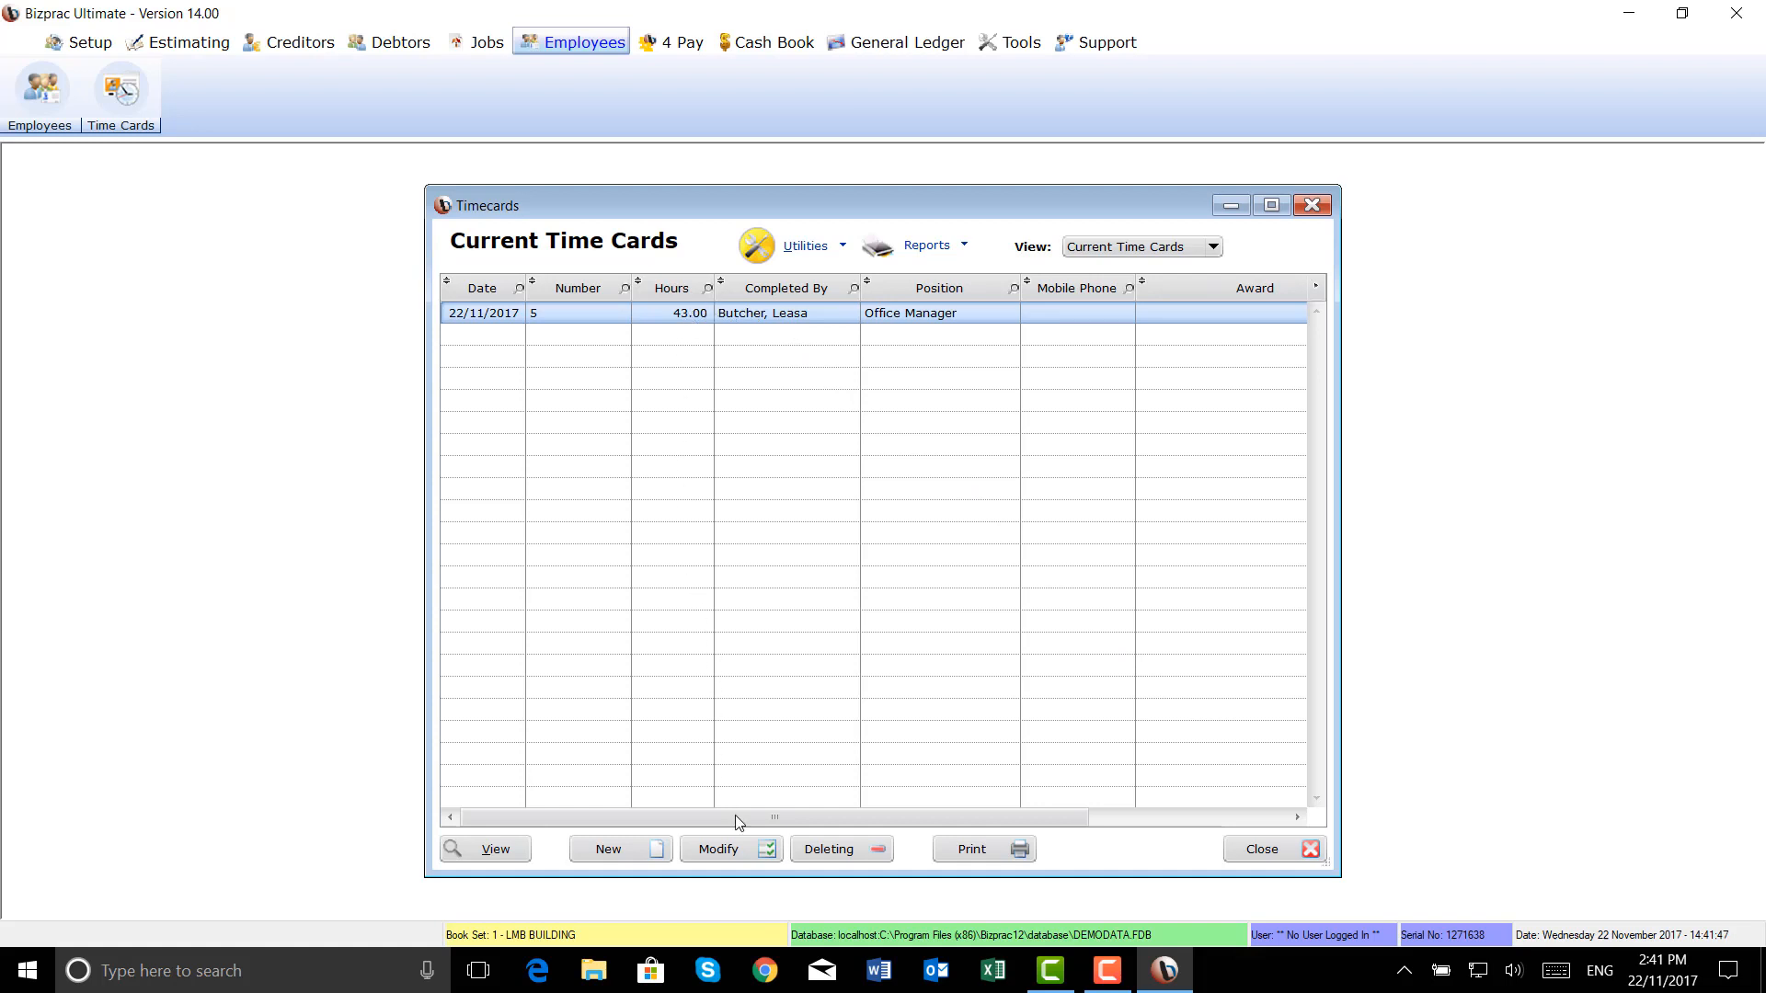
In the imported time card, accept updating the existing costs from the wage rate and add a Labour line dated 27/11/2017 with 2 hours.
{"action": "left_click", "coordinate": [756, 851]}
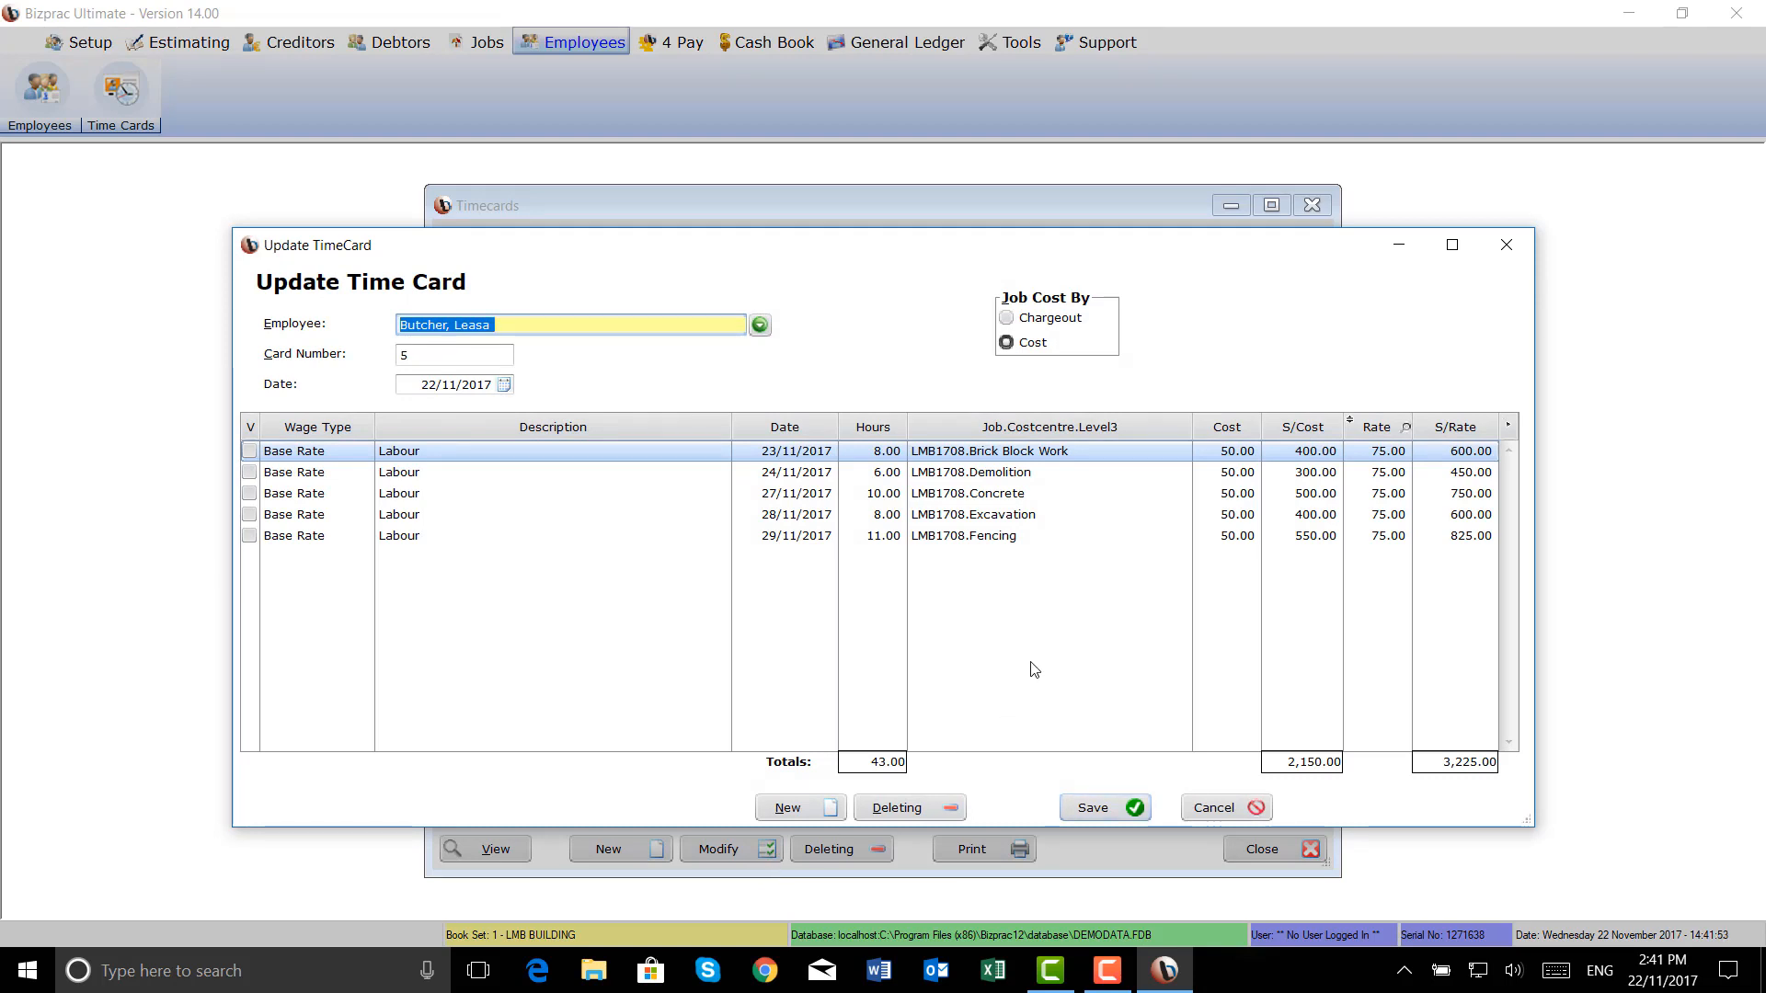
{"action": "left_click", "coordinate": [879, 494]}
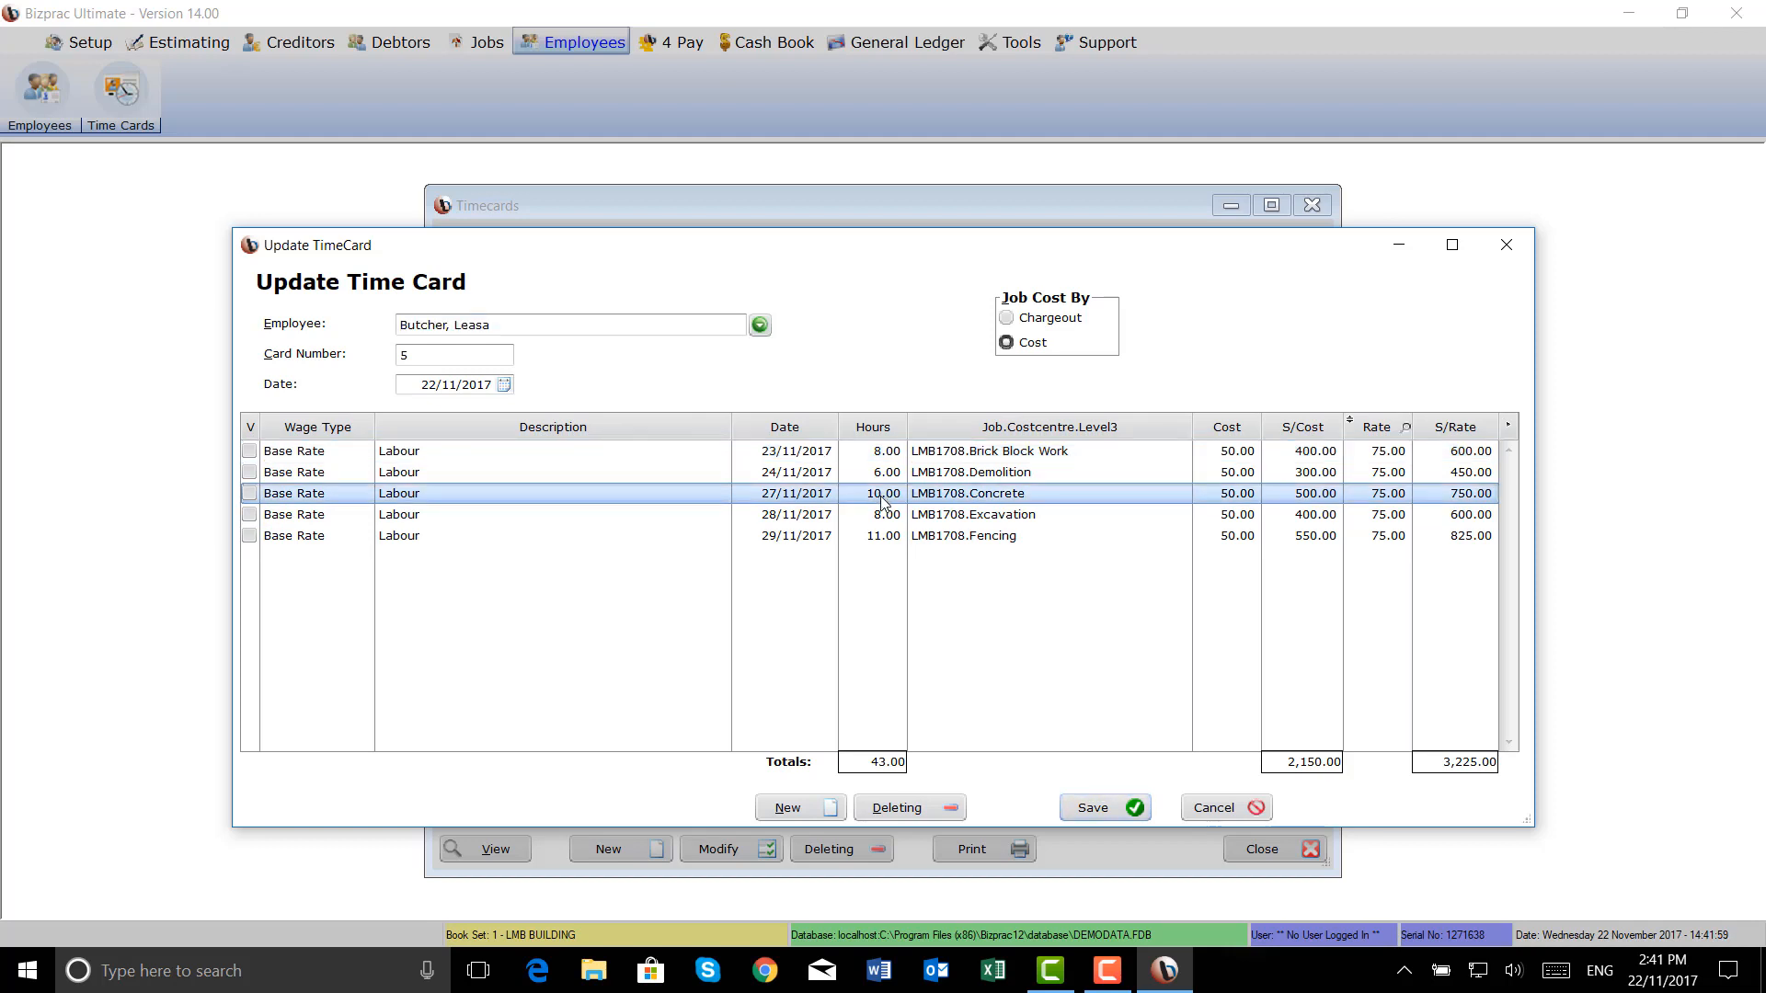
{"action": "left_click", "coordinate": [825, 811]}
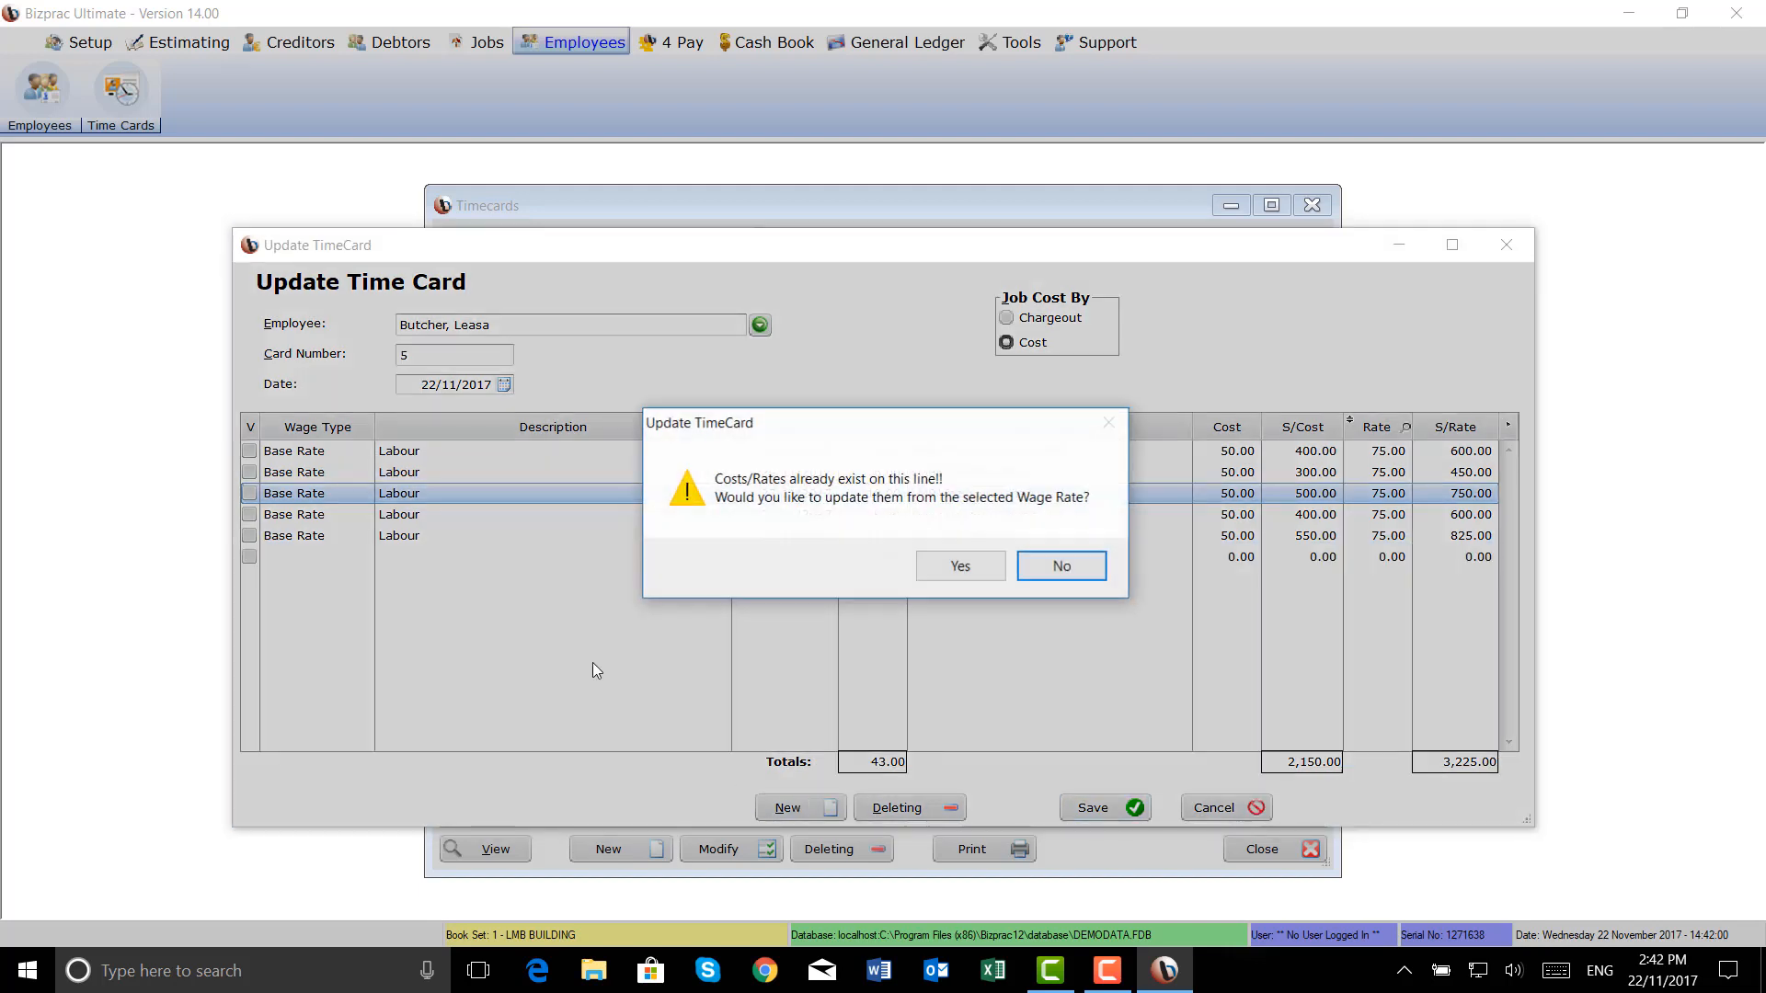
{"action": "left_click", "coordinate": [961, 568]}
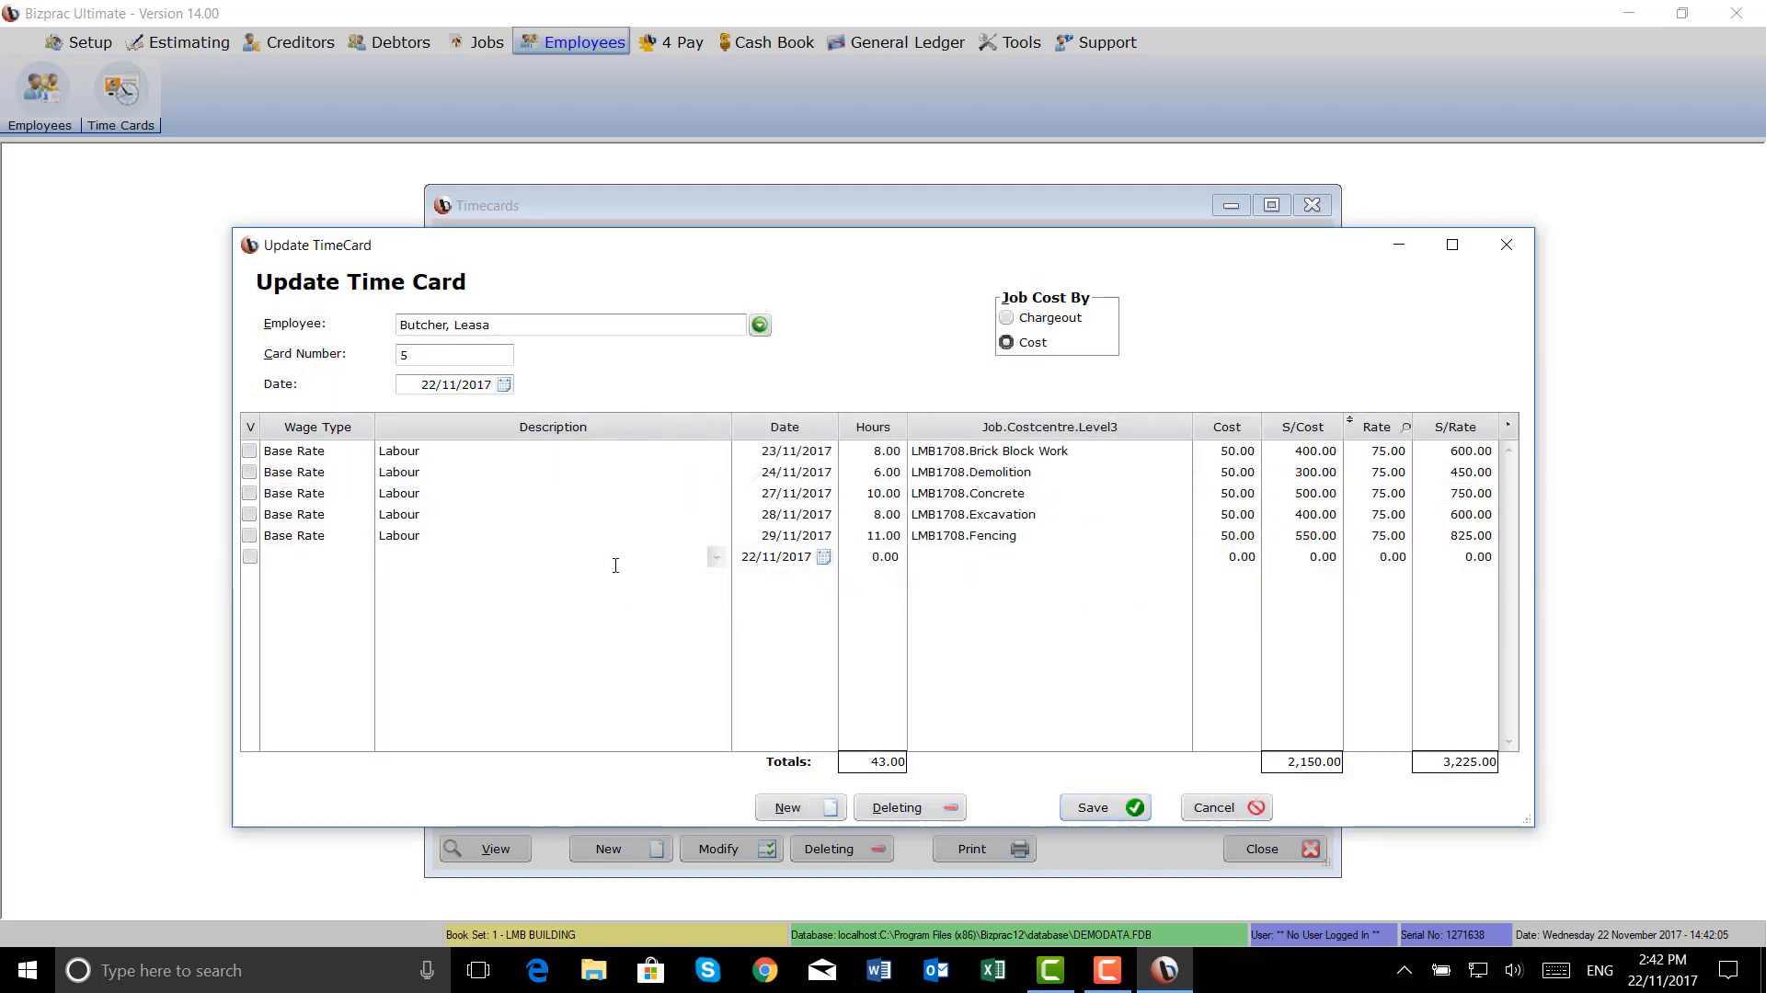
{"action": "type", "text": "Labou"}
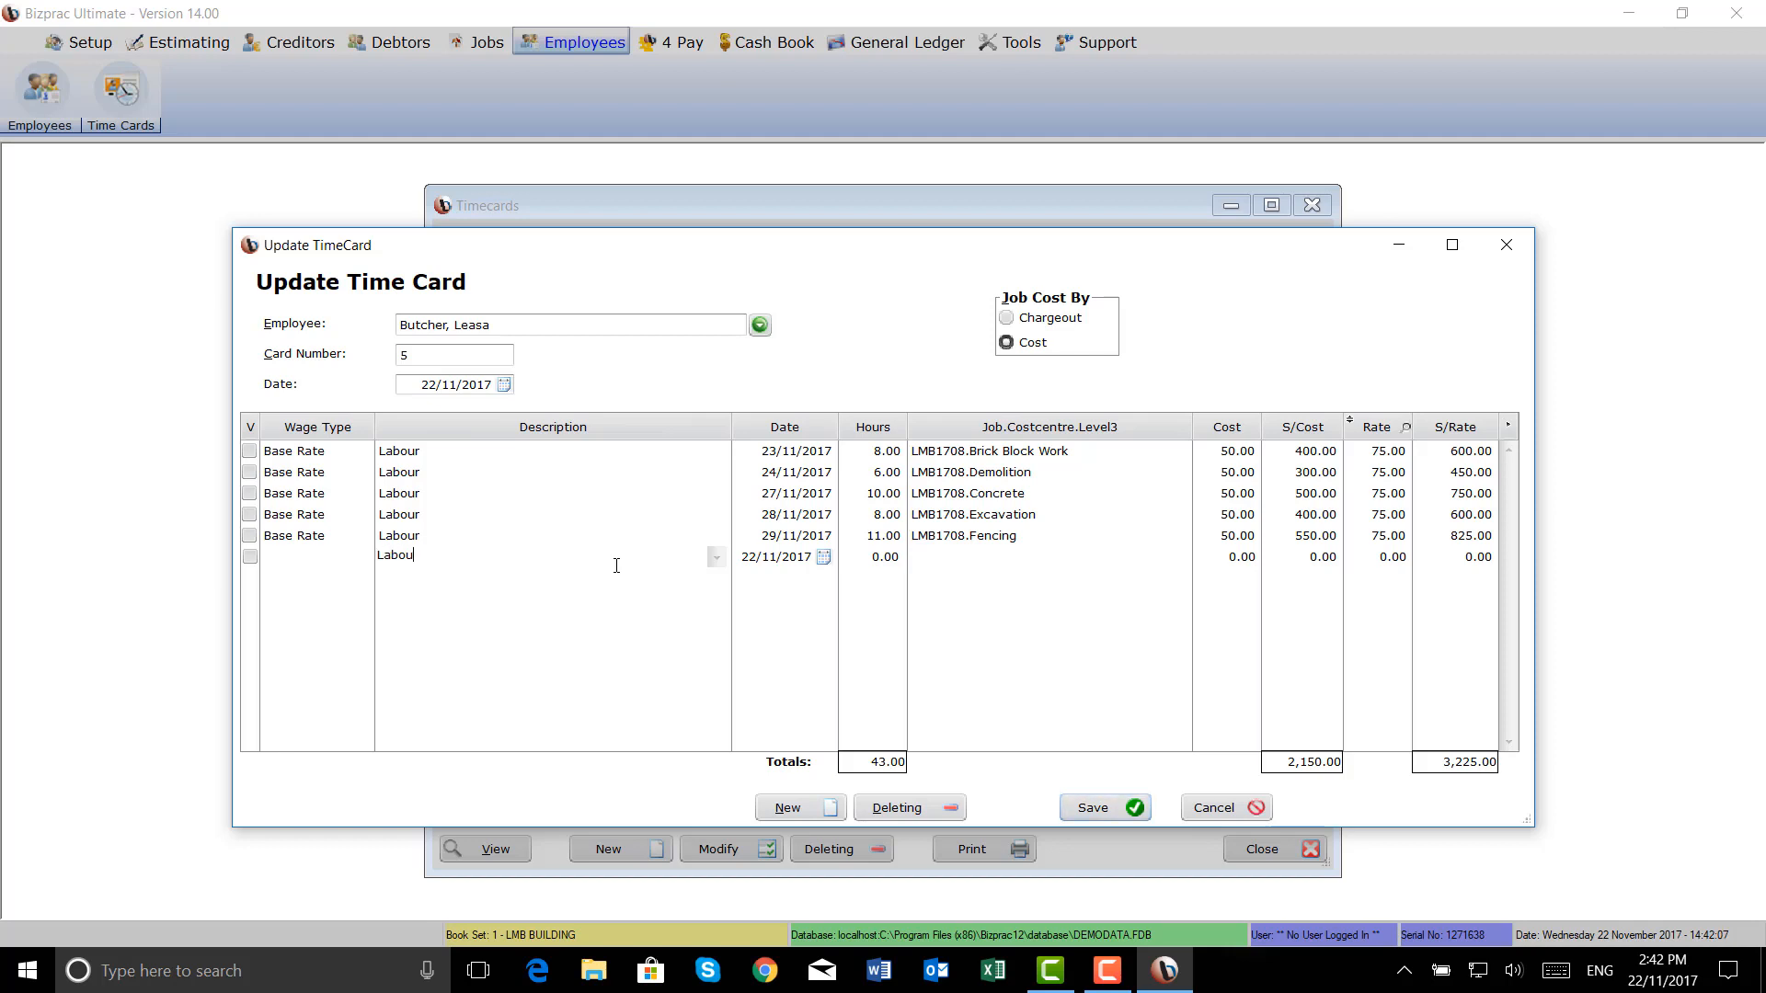
{"action": "type", "text": "r"}
{"action": "key", "text": "Tab"}
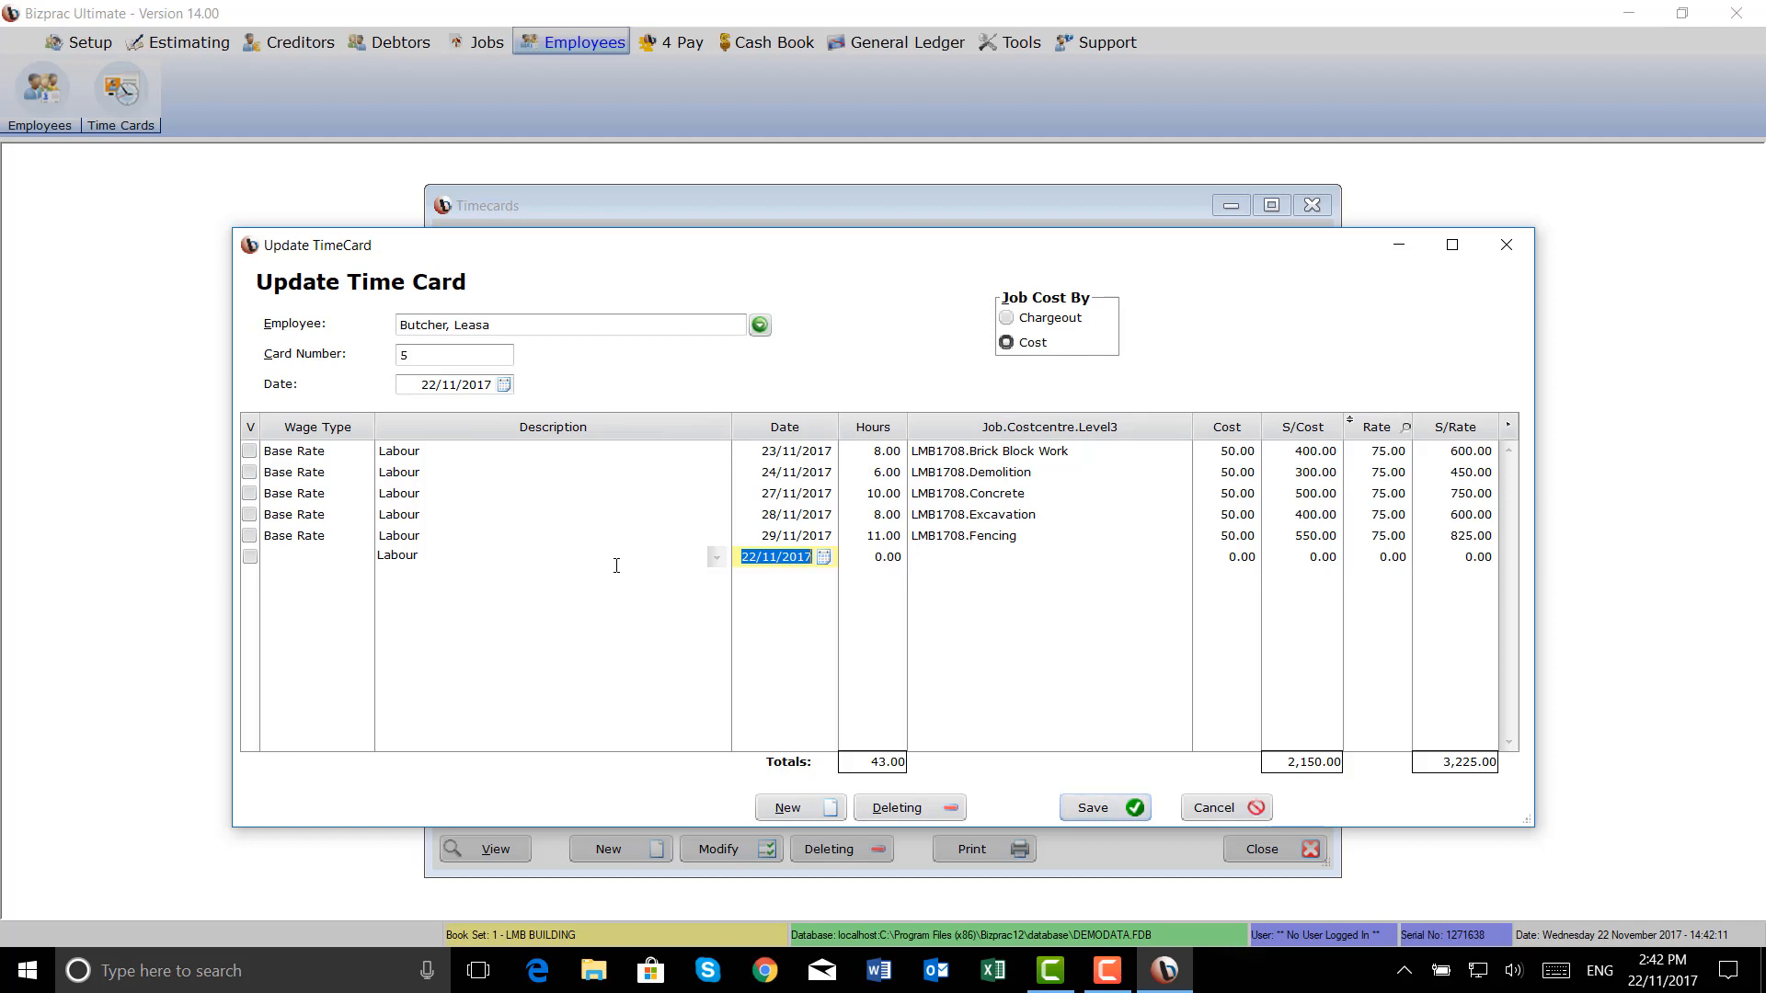
{"action": "type", "text": "27"}
{"action": "key", "text": "Tab"}
{"action": "type", "text": "2"}
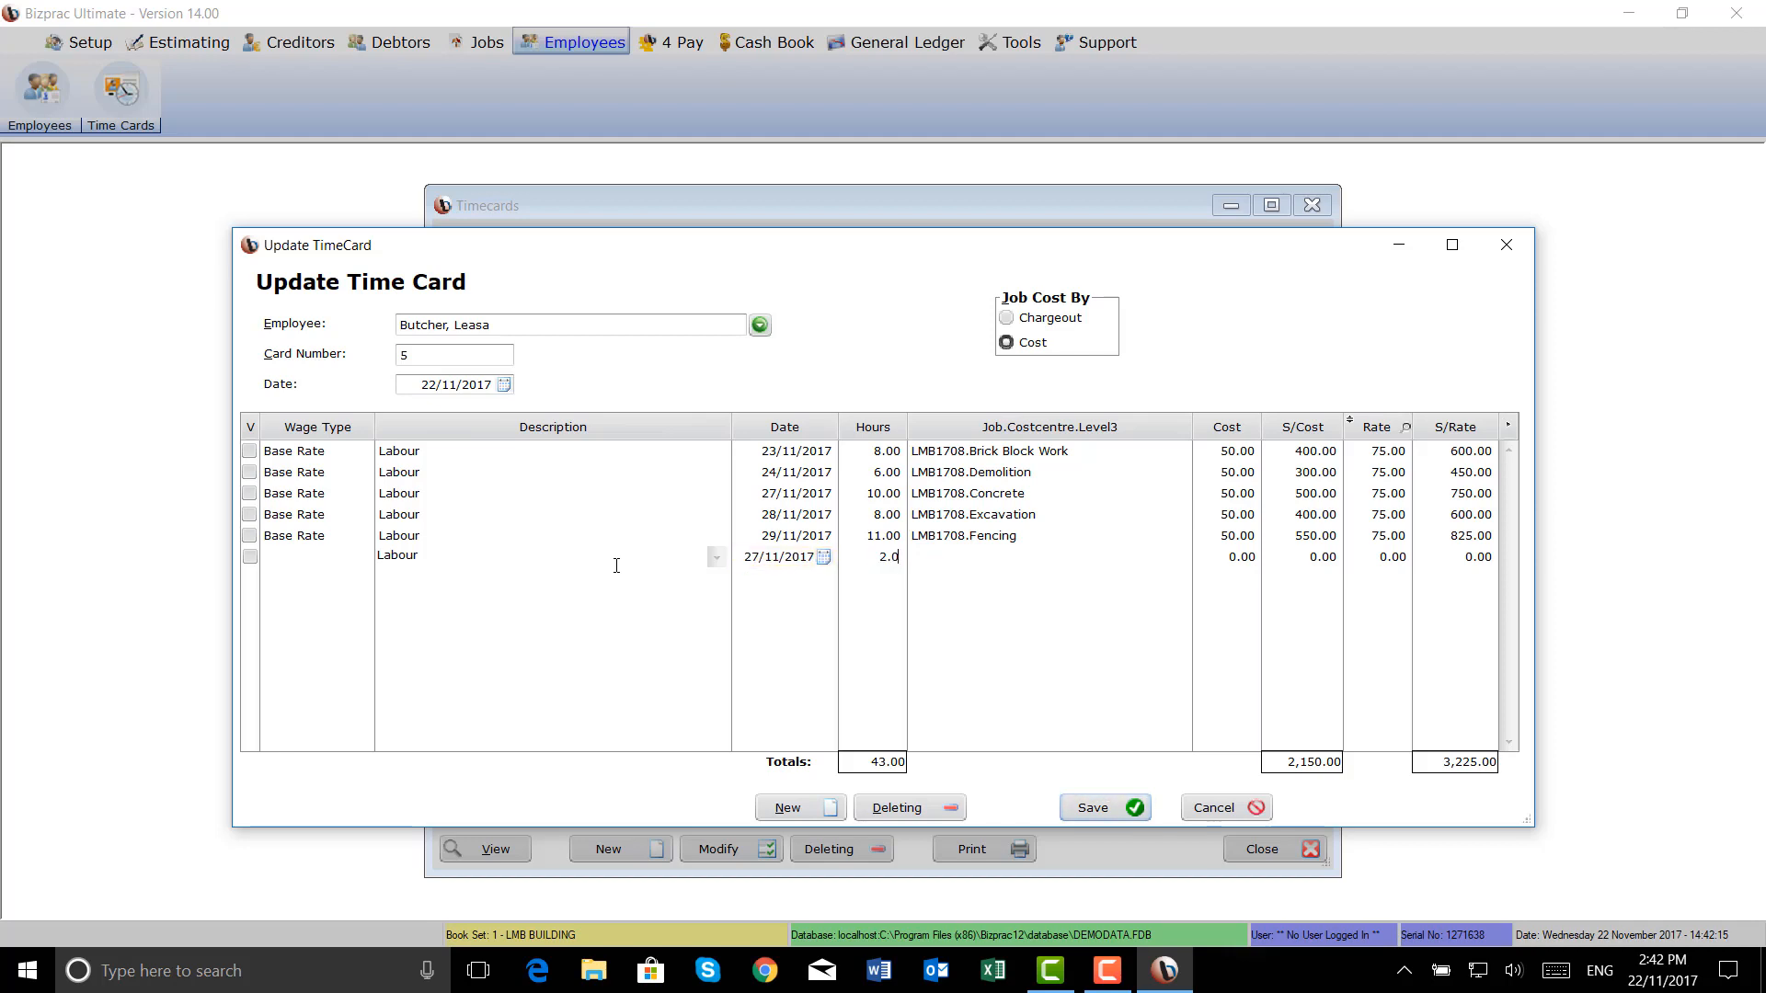
{"action": "key", "text": "Tab"}
{"action": "key", "text": "Tab"}
{"action": "key", "text": "Tab"}
{"action": "key", "text": "Tab"}
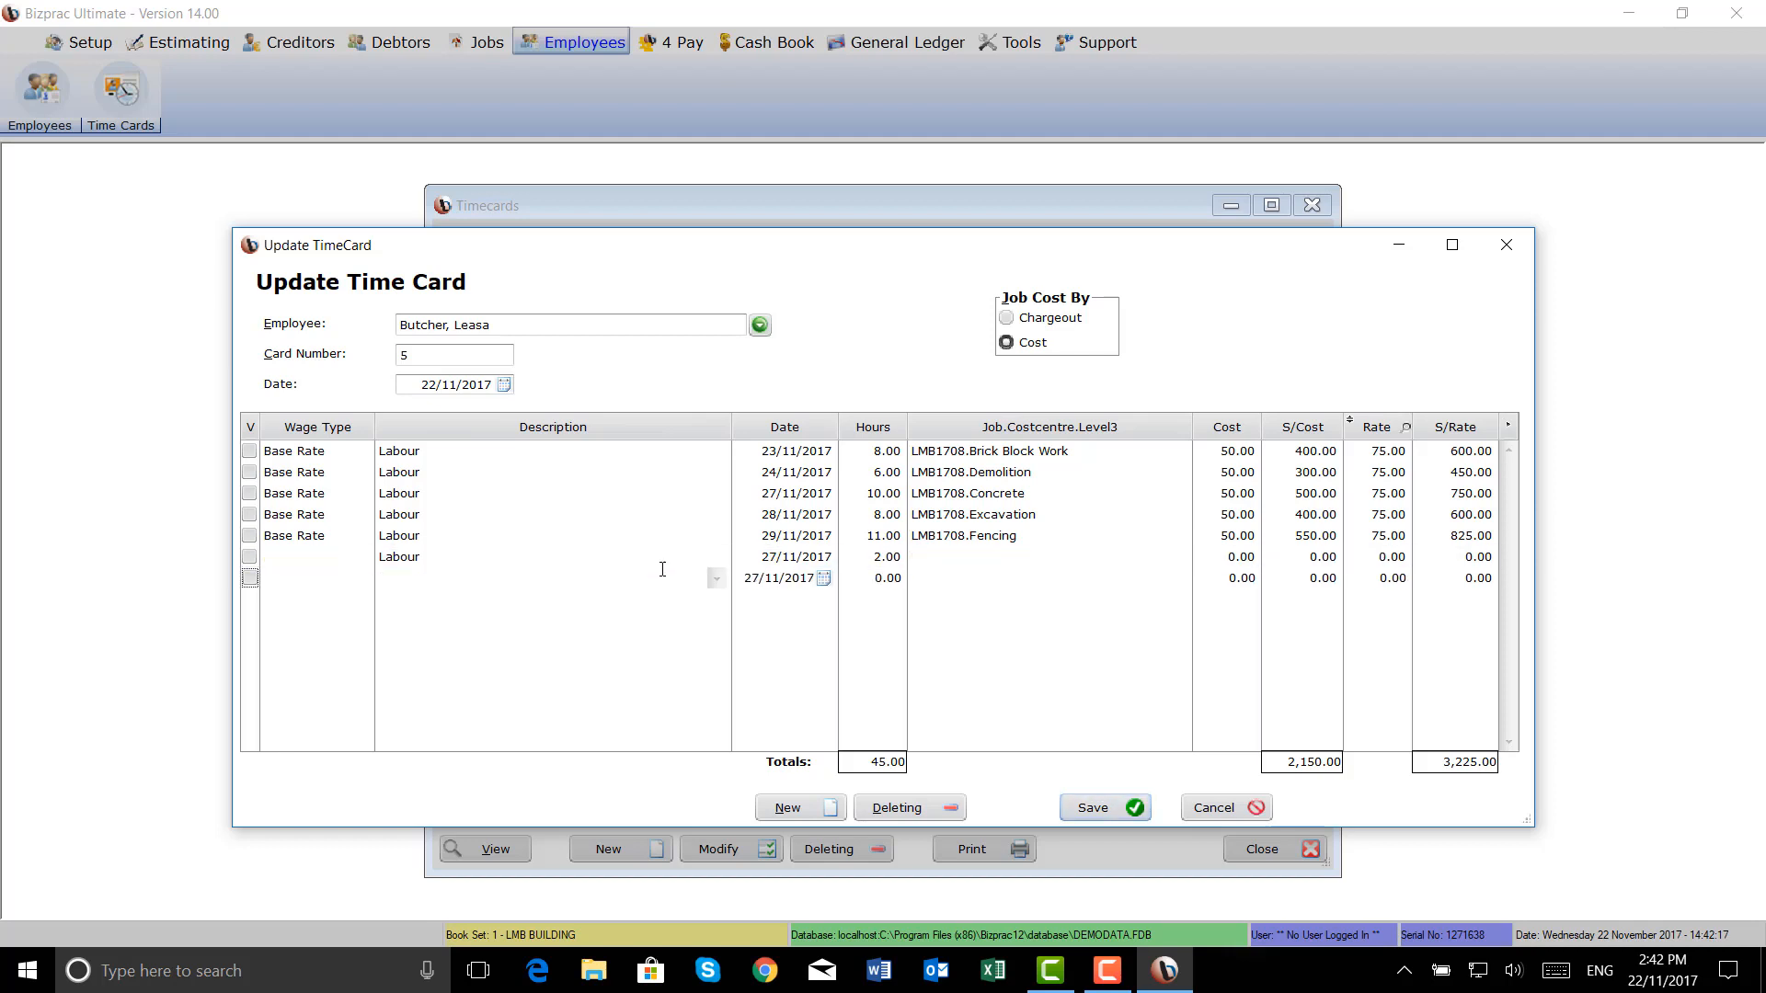
Set the hours of the 27/11/2017 Concrete line to 8.
{"action": "left_click", "coordinate": [874, 497]}
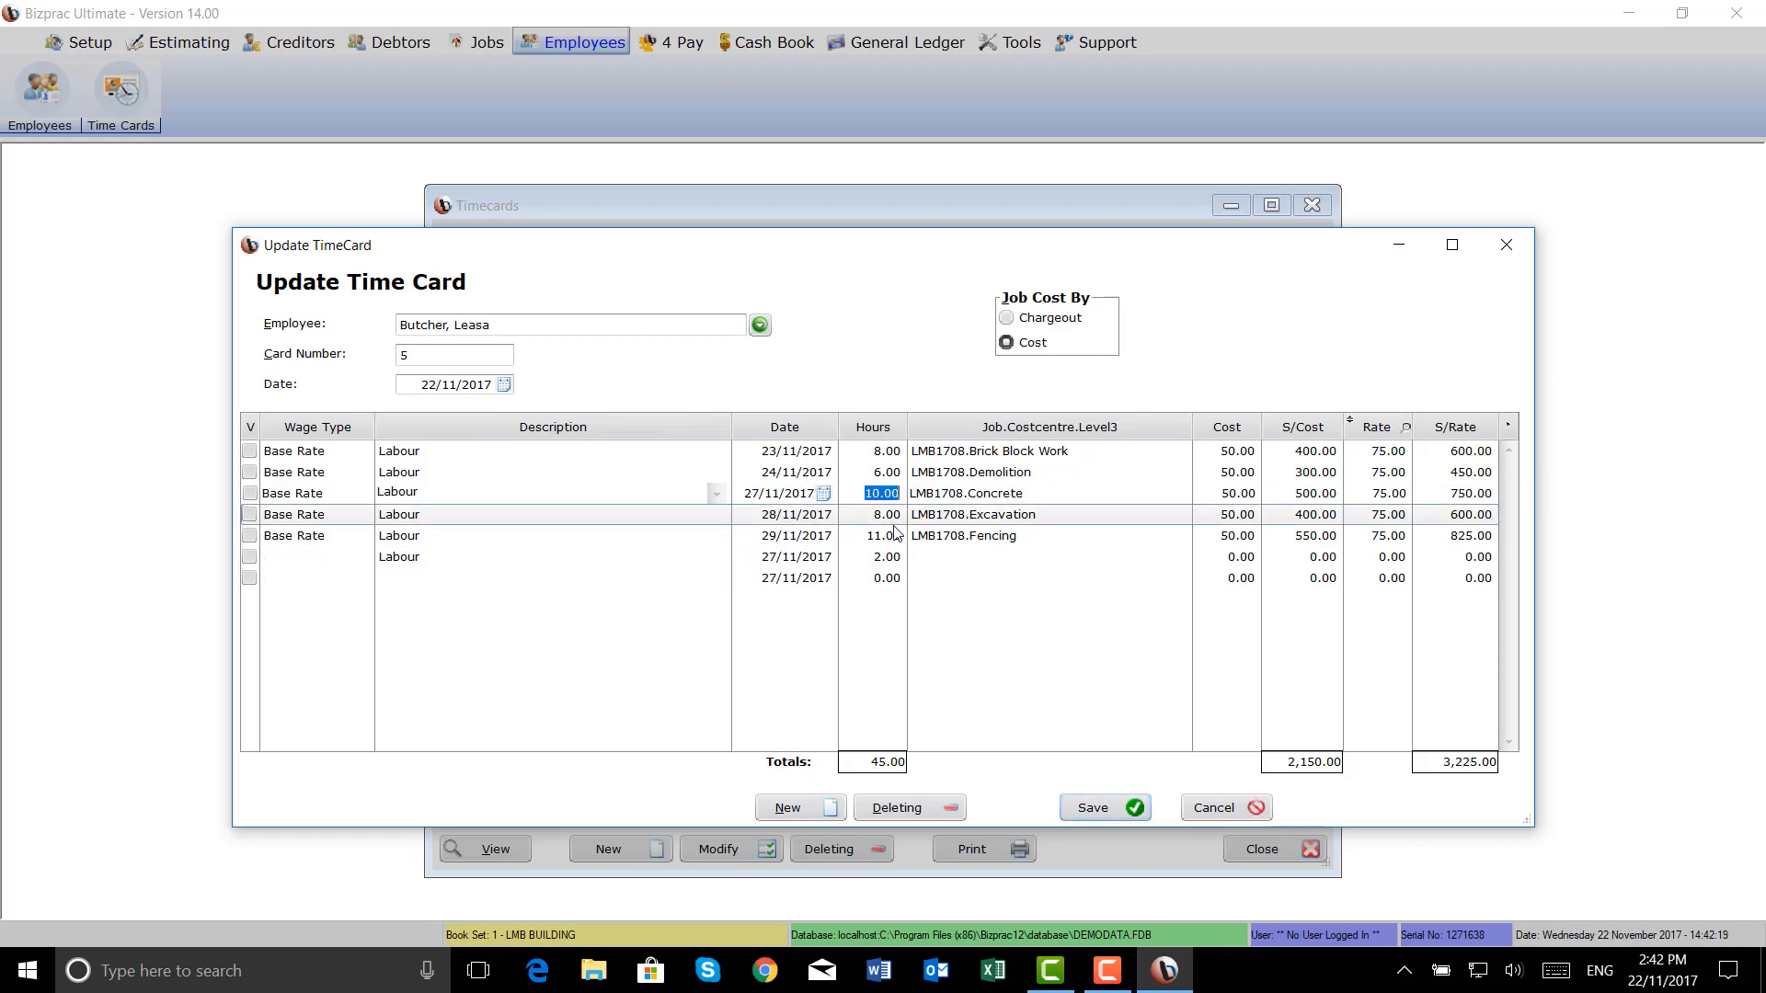
{"action": "type", "text": "8"}
{"action": "key", "text": "Tab"}
{"action": "key", "text": "Tab"}
{"action": "key", "text": "Tab"}
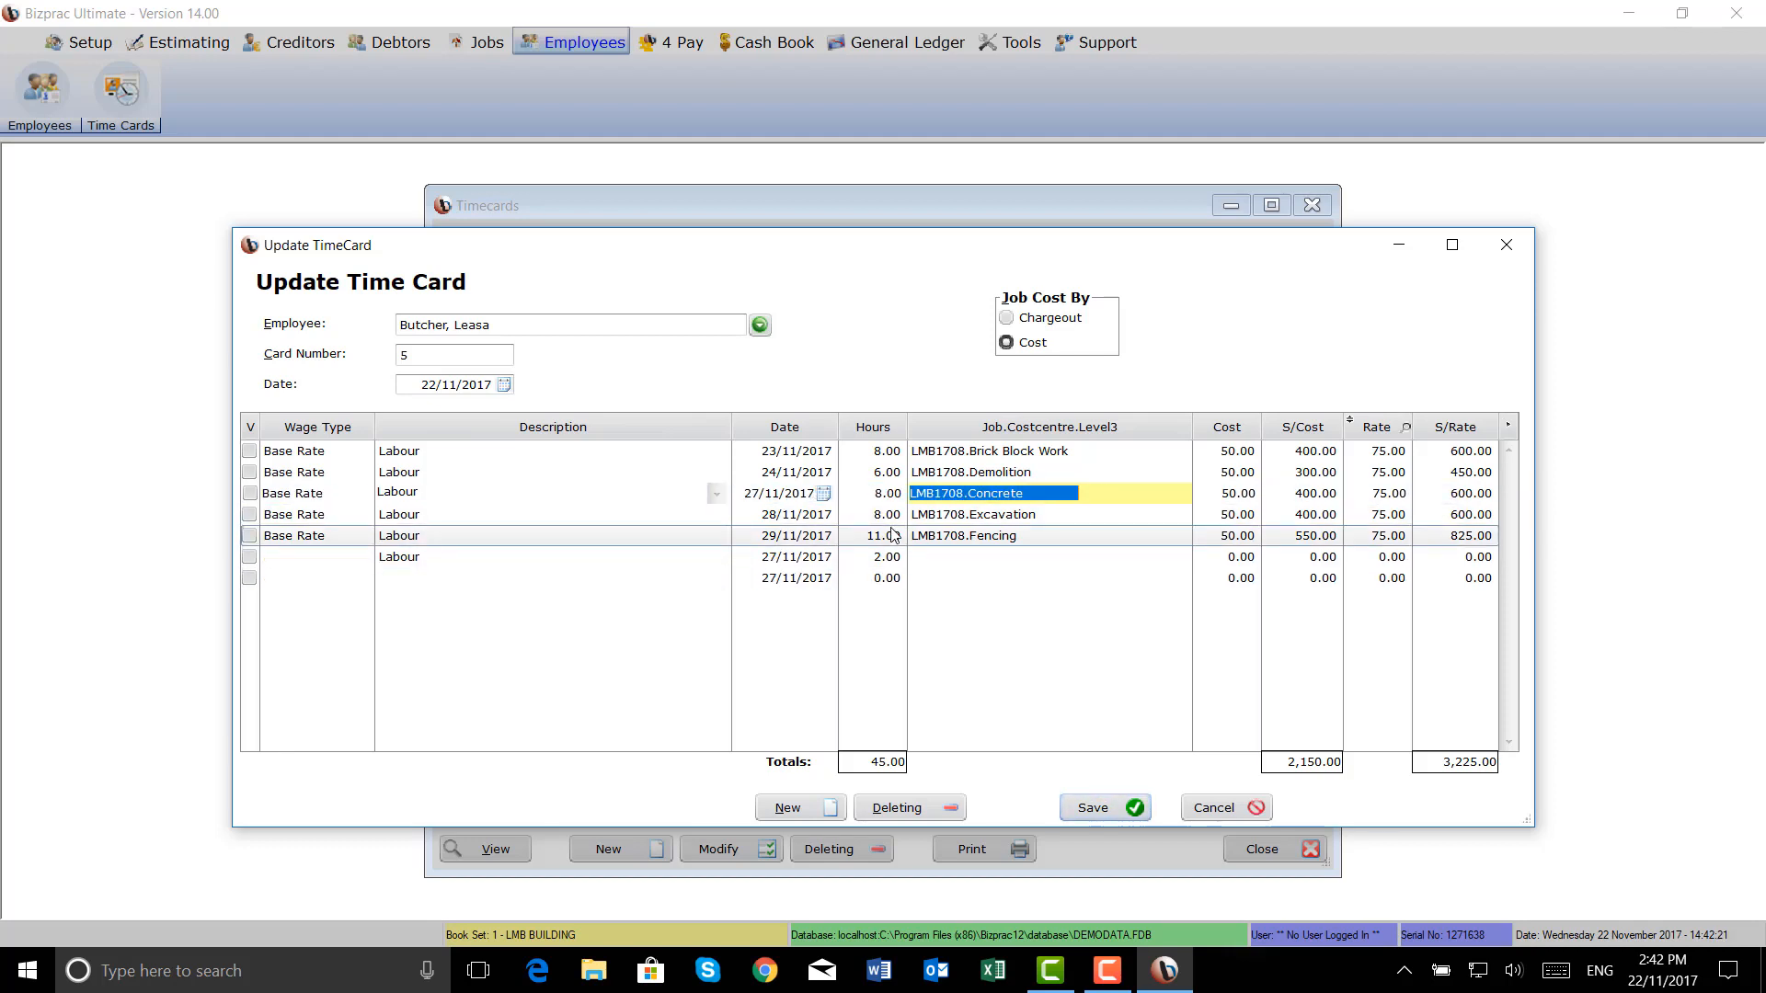
{"action": "key", "text": "Tab"}
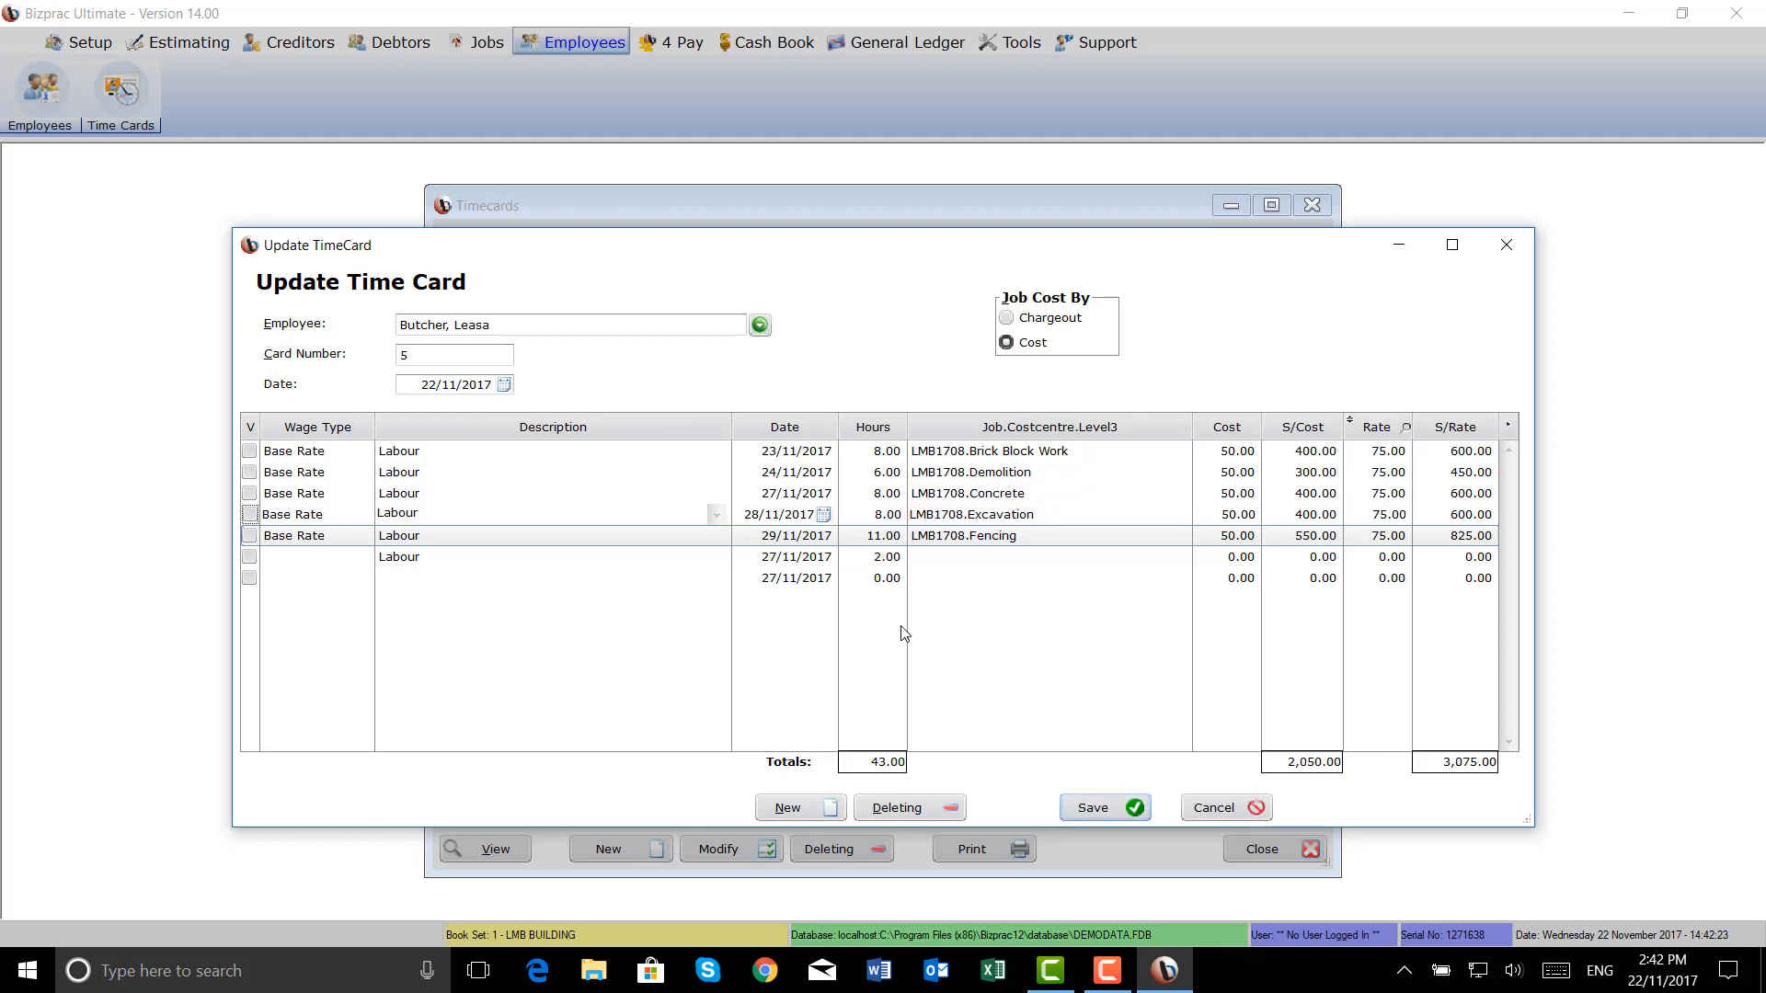
Set the cost of the added Labour line to 85, save the time card and close the time cards list.
{"action": "left_click", "coordinate": [961, 561]}
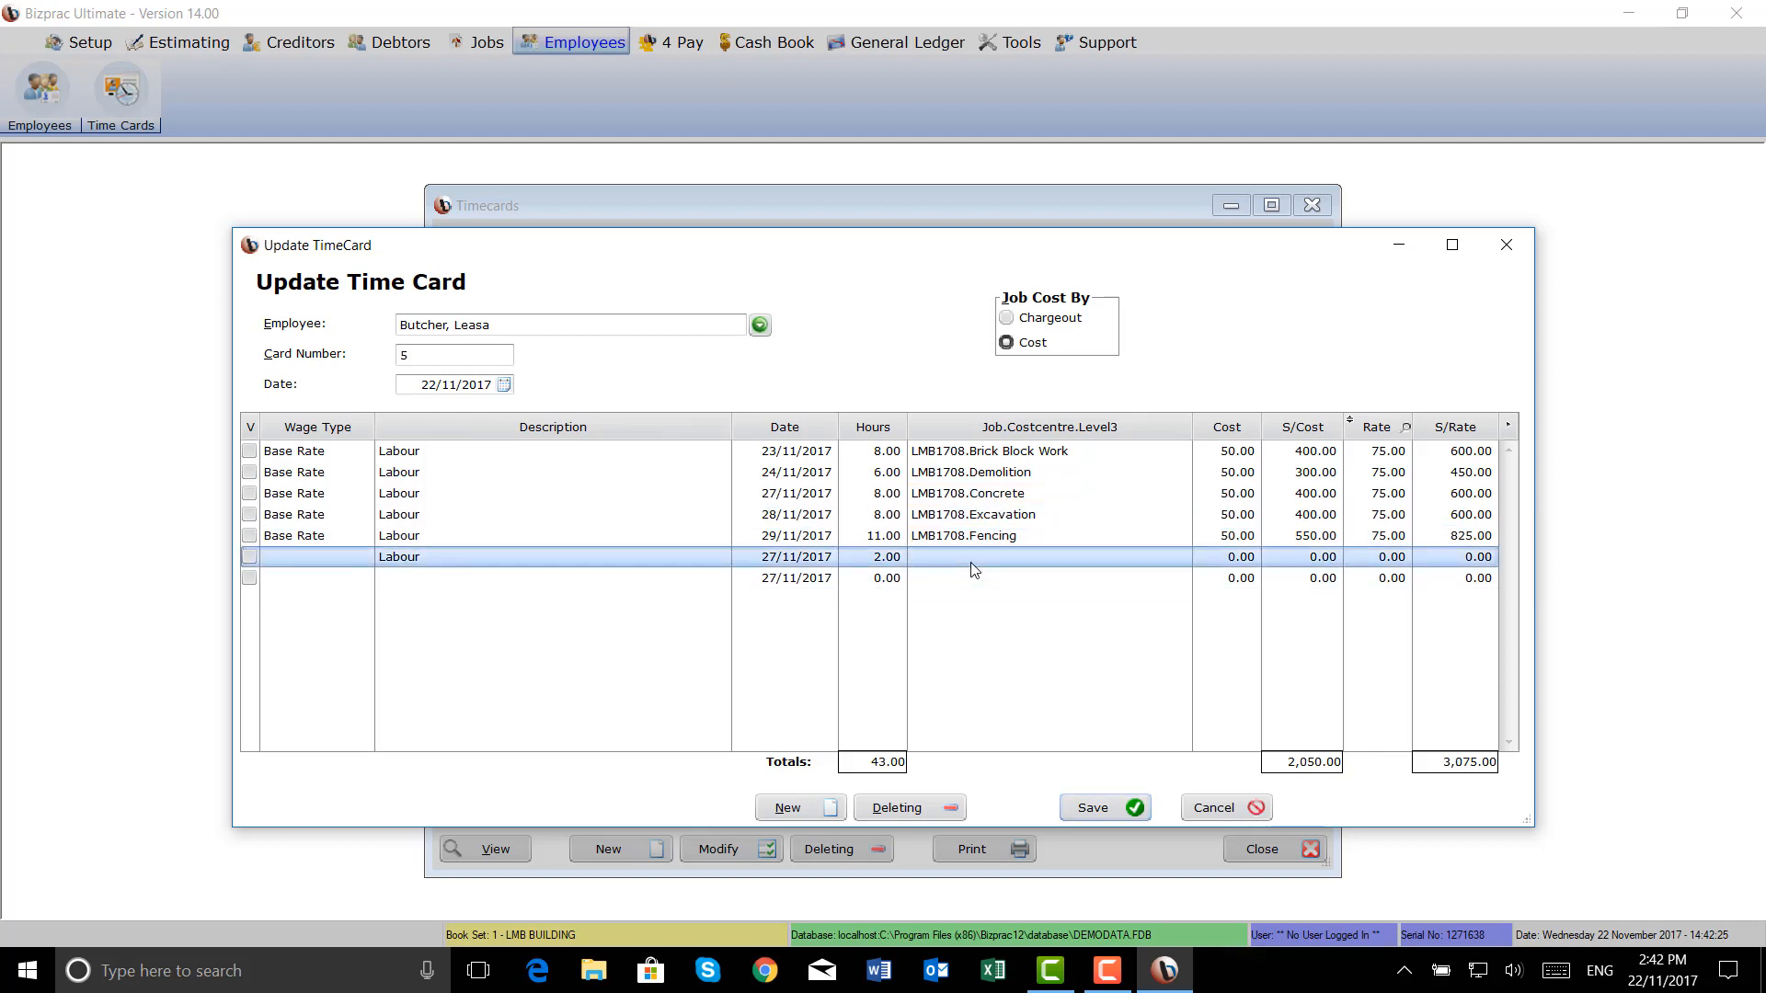
{"action": "left_click", "coordinate": [1241, 562]}
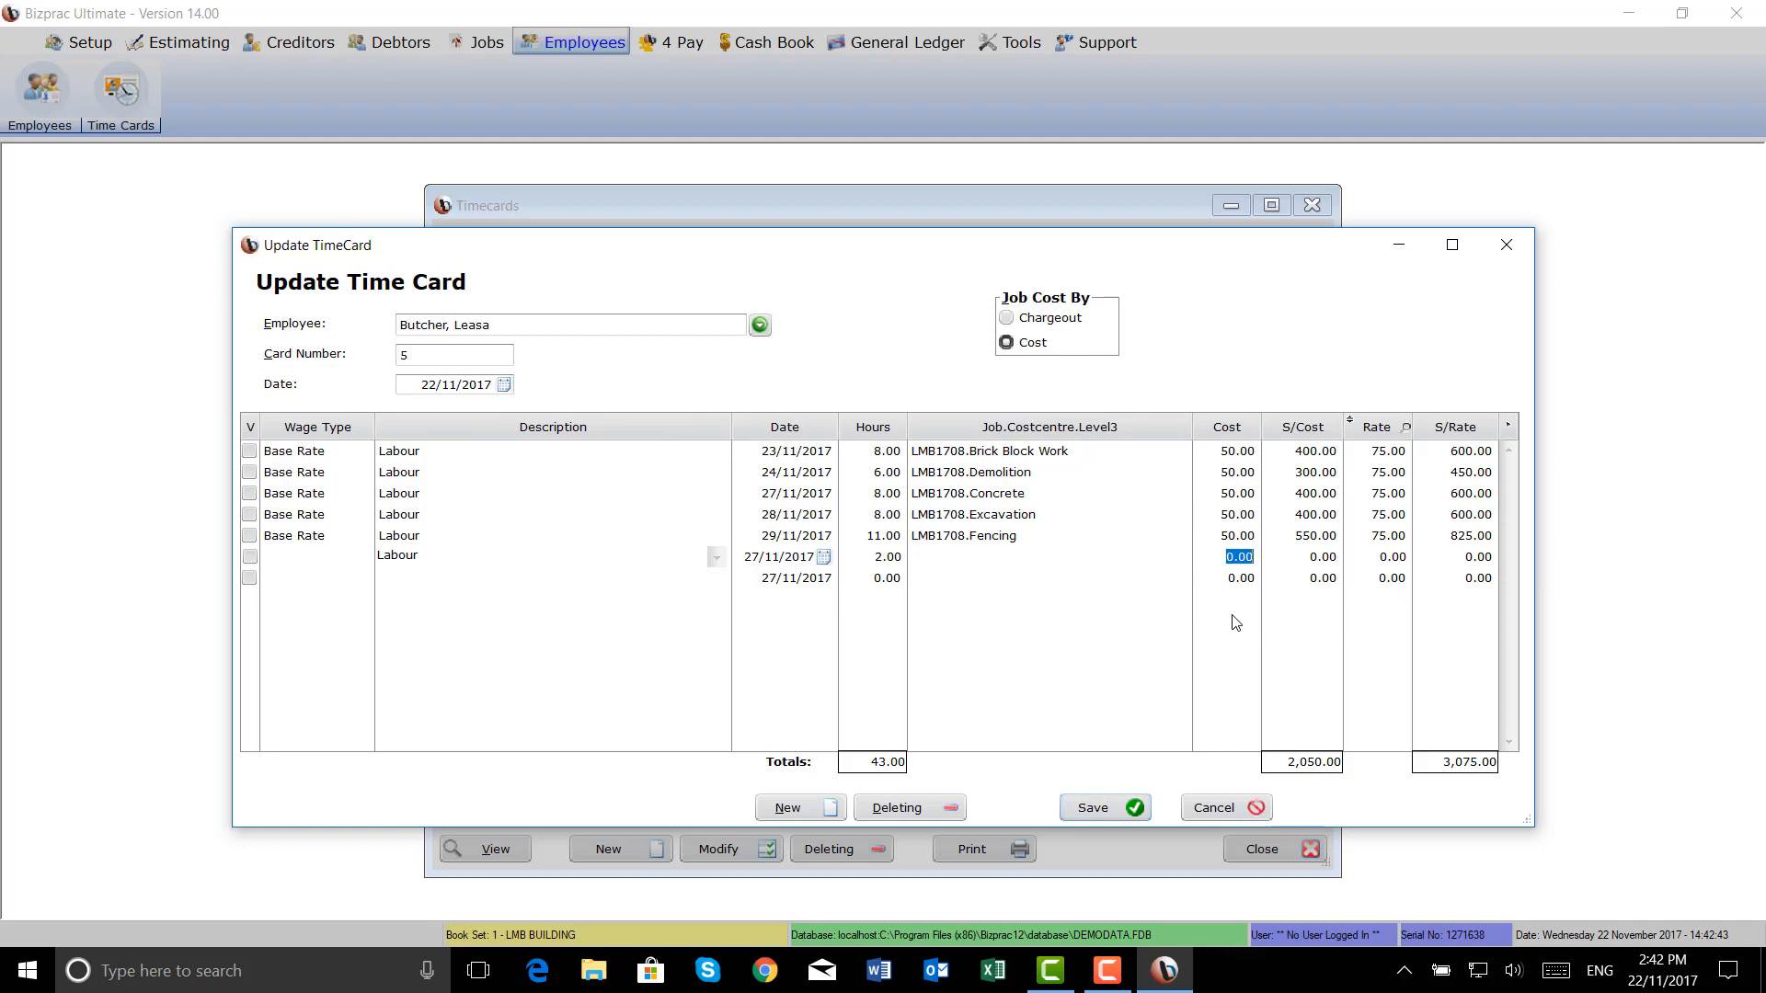
{"action": "type", "text": "85"}
{"action": "key", "text": "Tab"}
{"action": "key", "text": "Tab"}
{"action": "key", "text": "Tab"}
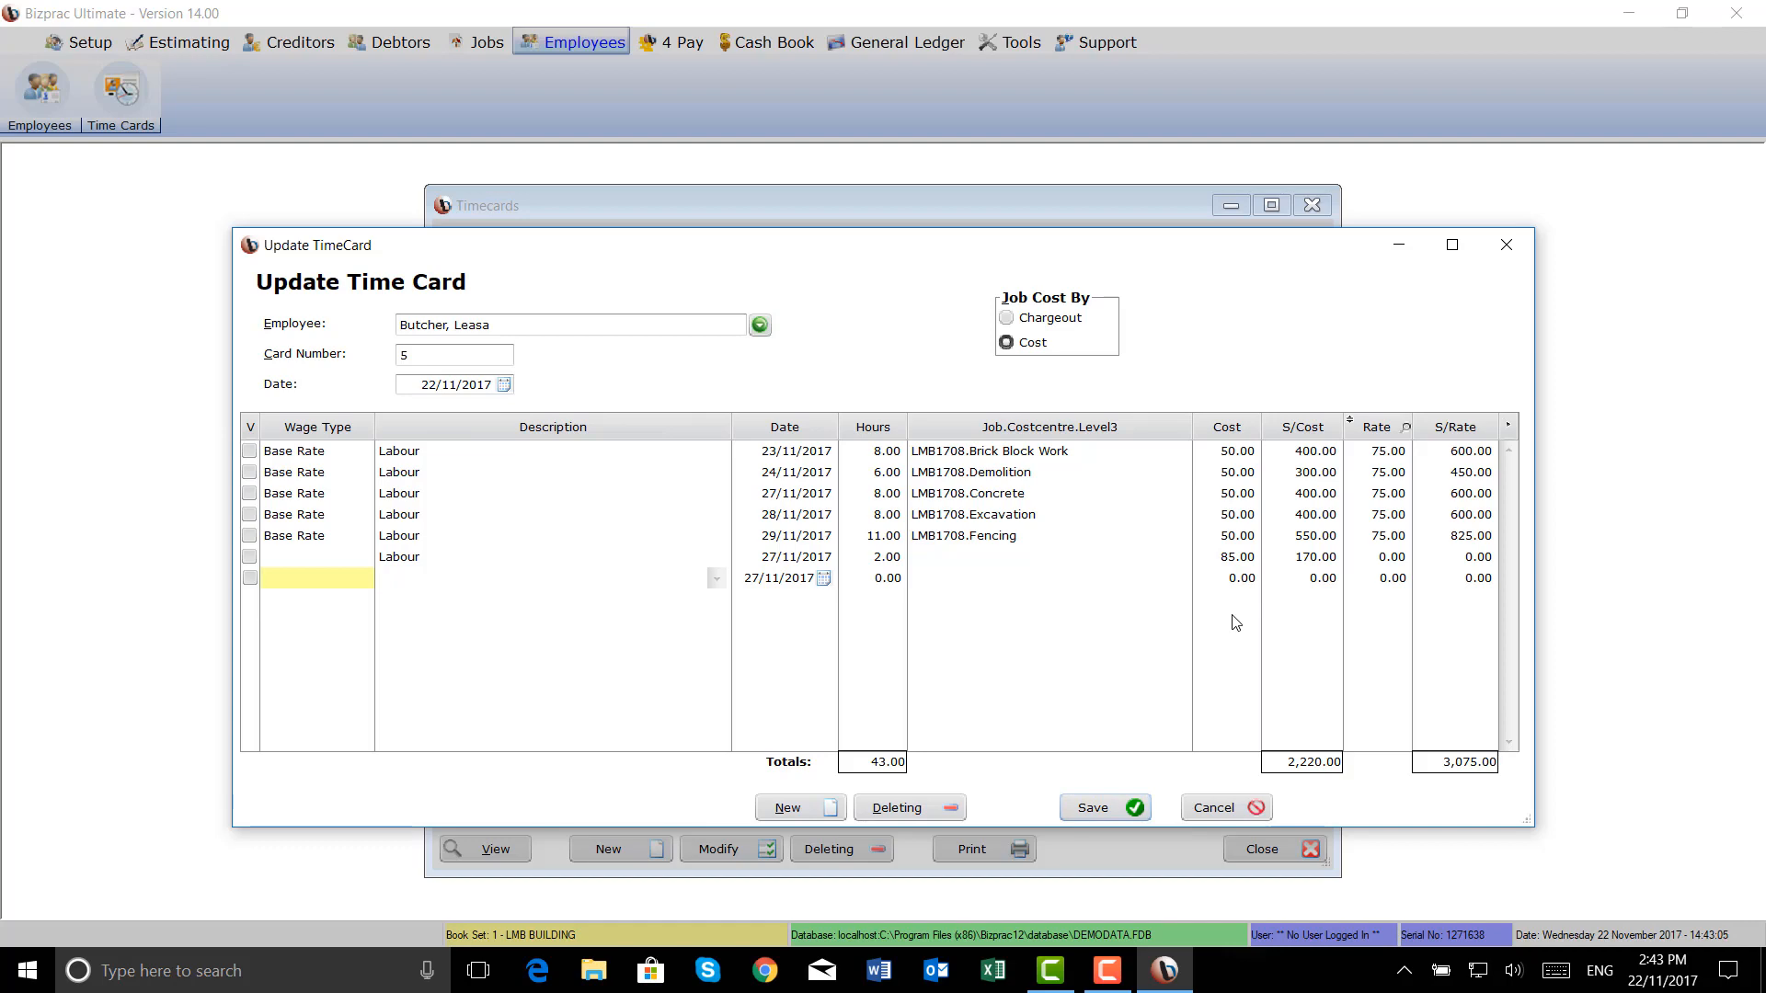
{"action": "left_click", "coordinate": [1145, 808]}
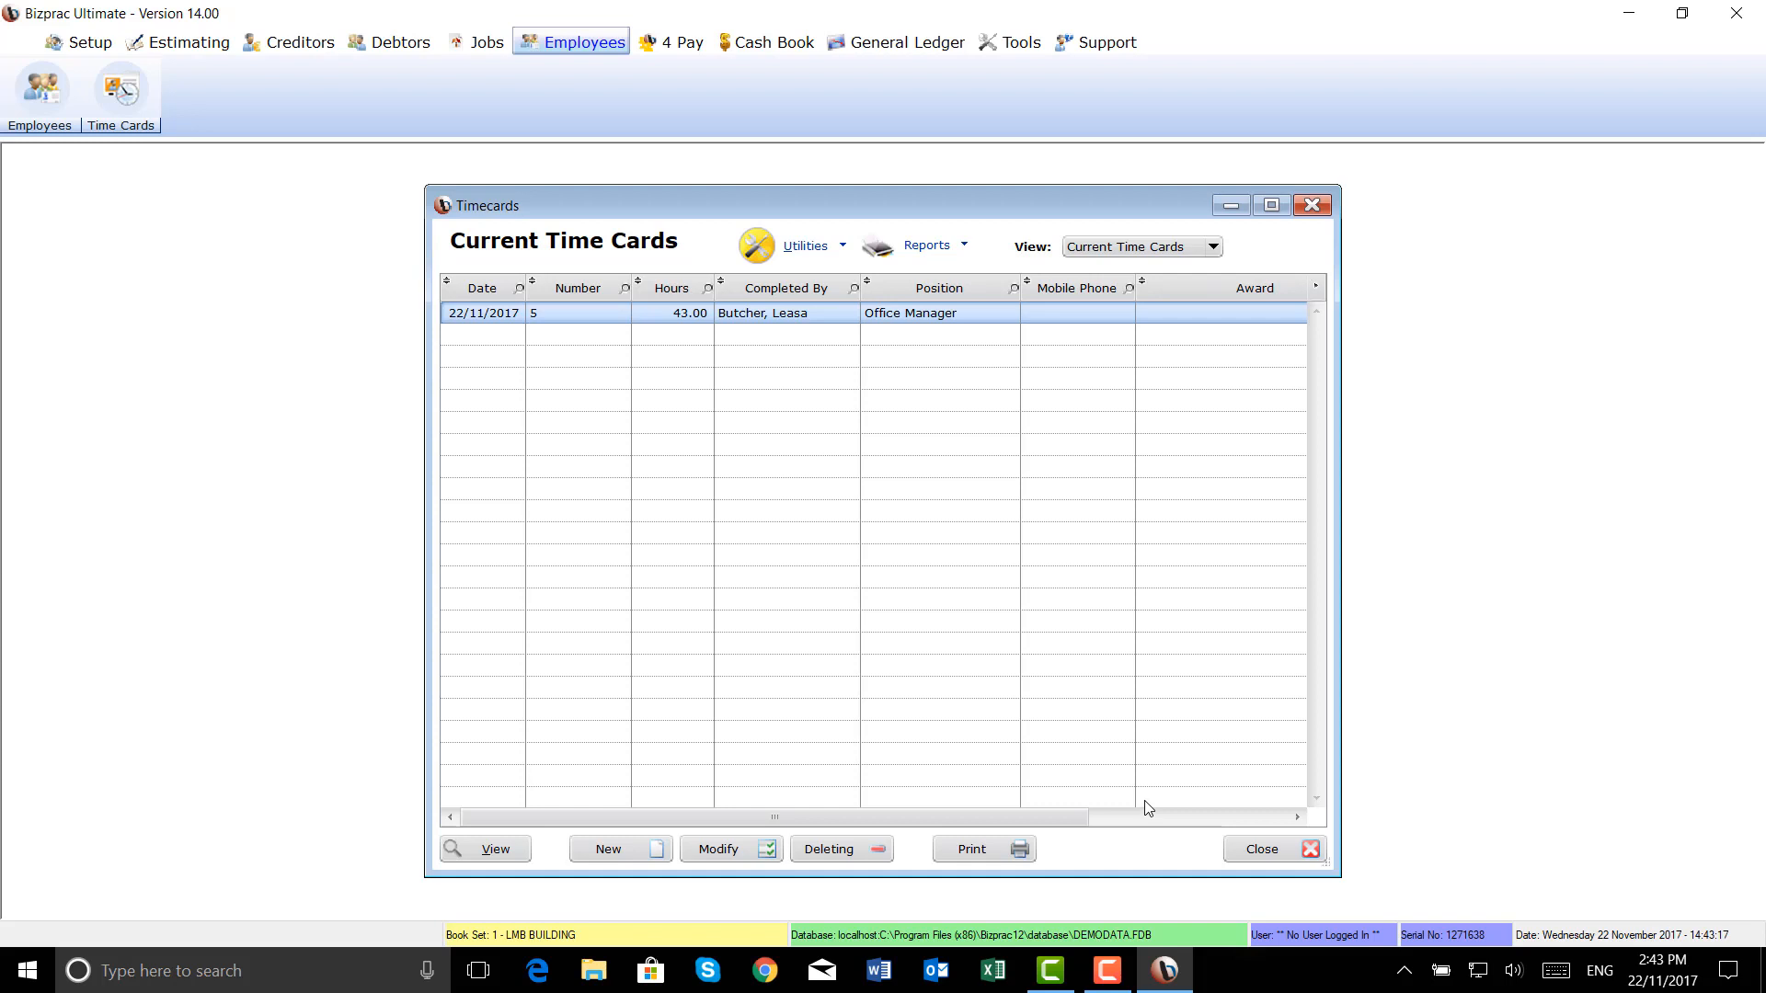
{"action": "left_click", "coordinate": [1247, 854]}
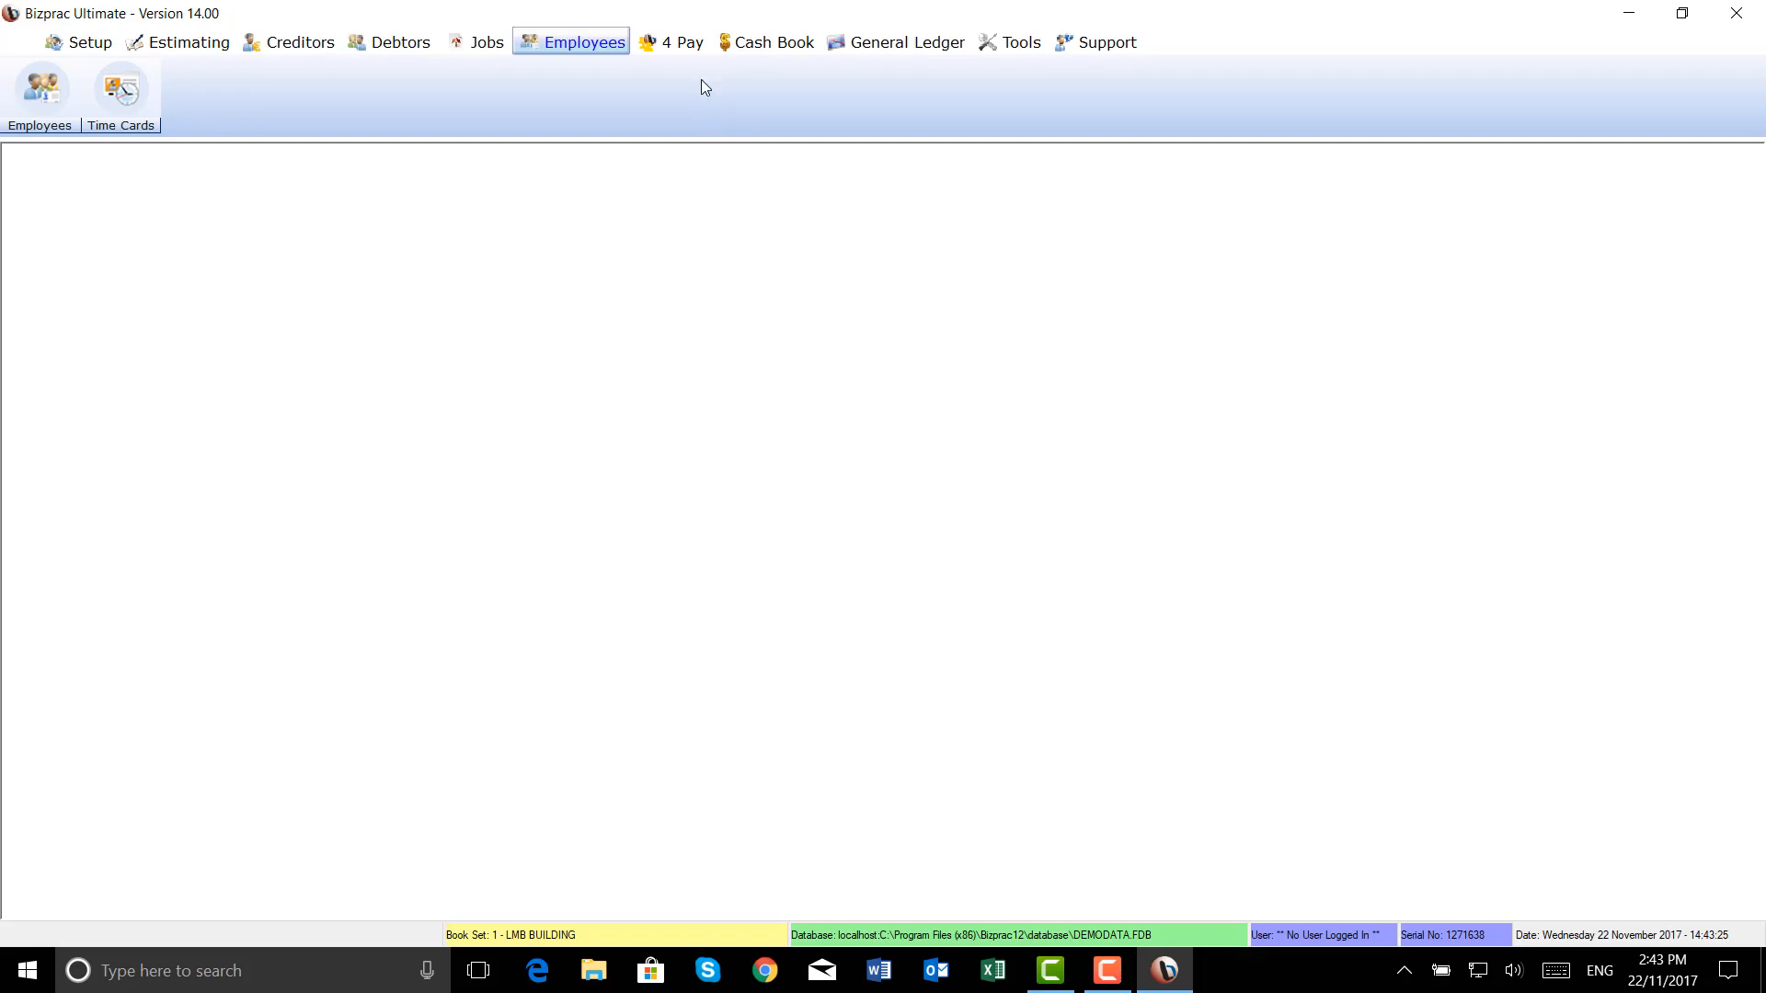
Open the Office Manager's employee record in 4 Pay and view that employee's mobile time cards in the simulator.
{"action": "left_click", "coordinate": [693, 47]}
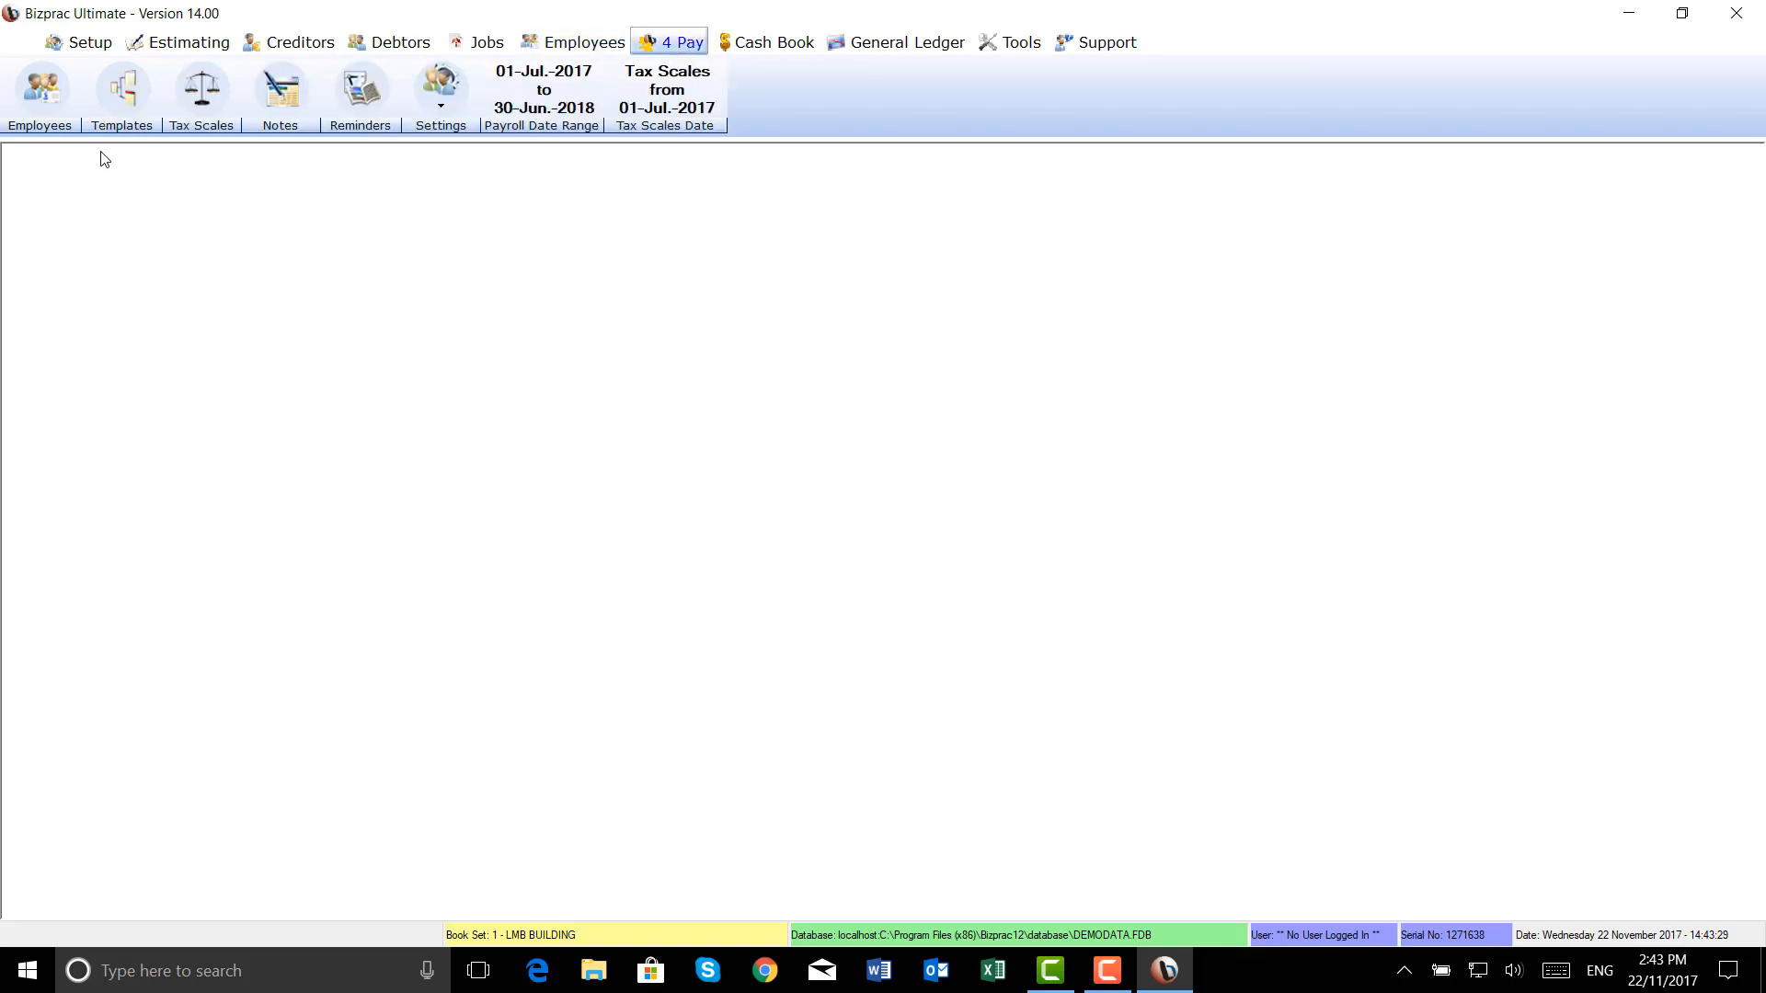
{"action": "left_click", "coordinate": [46, 84]}
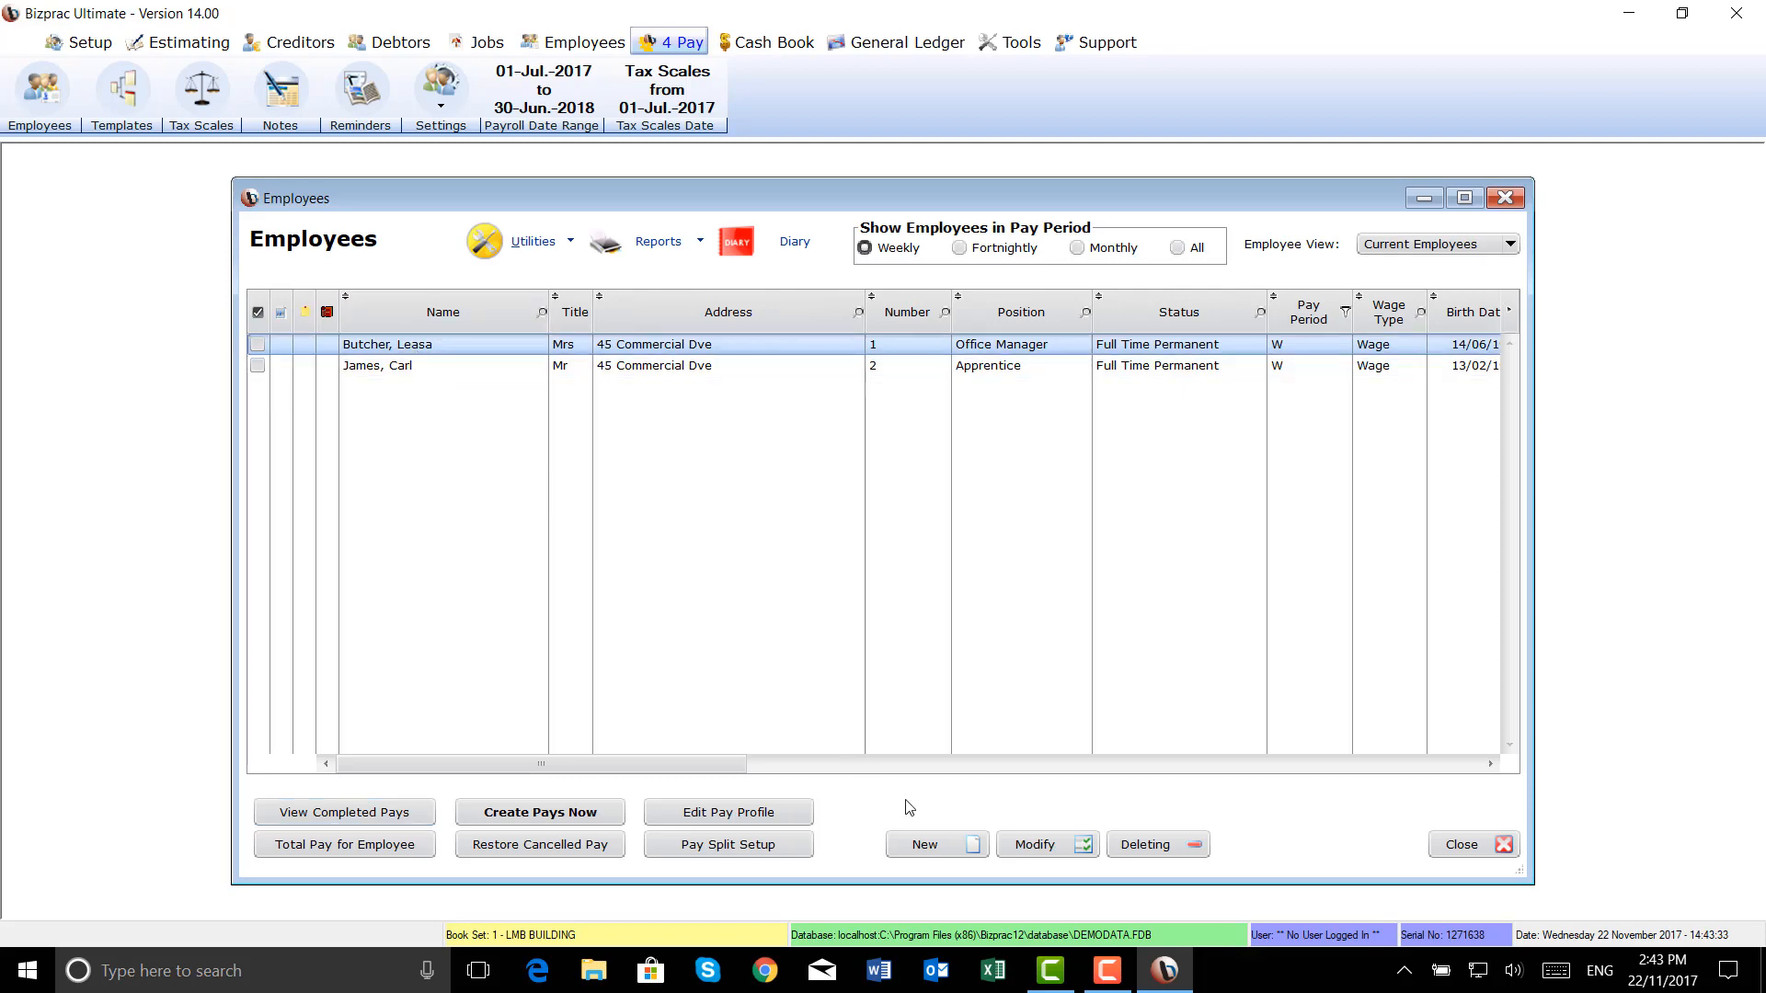
{"action": "left_click", "coordinate": [1049, 856]}
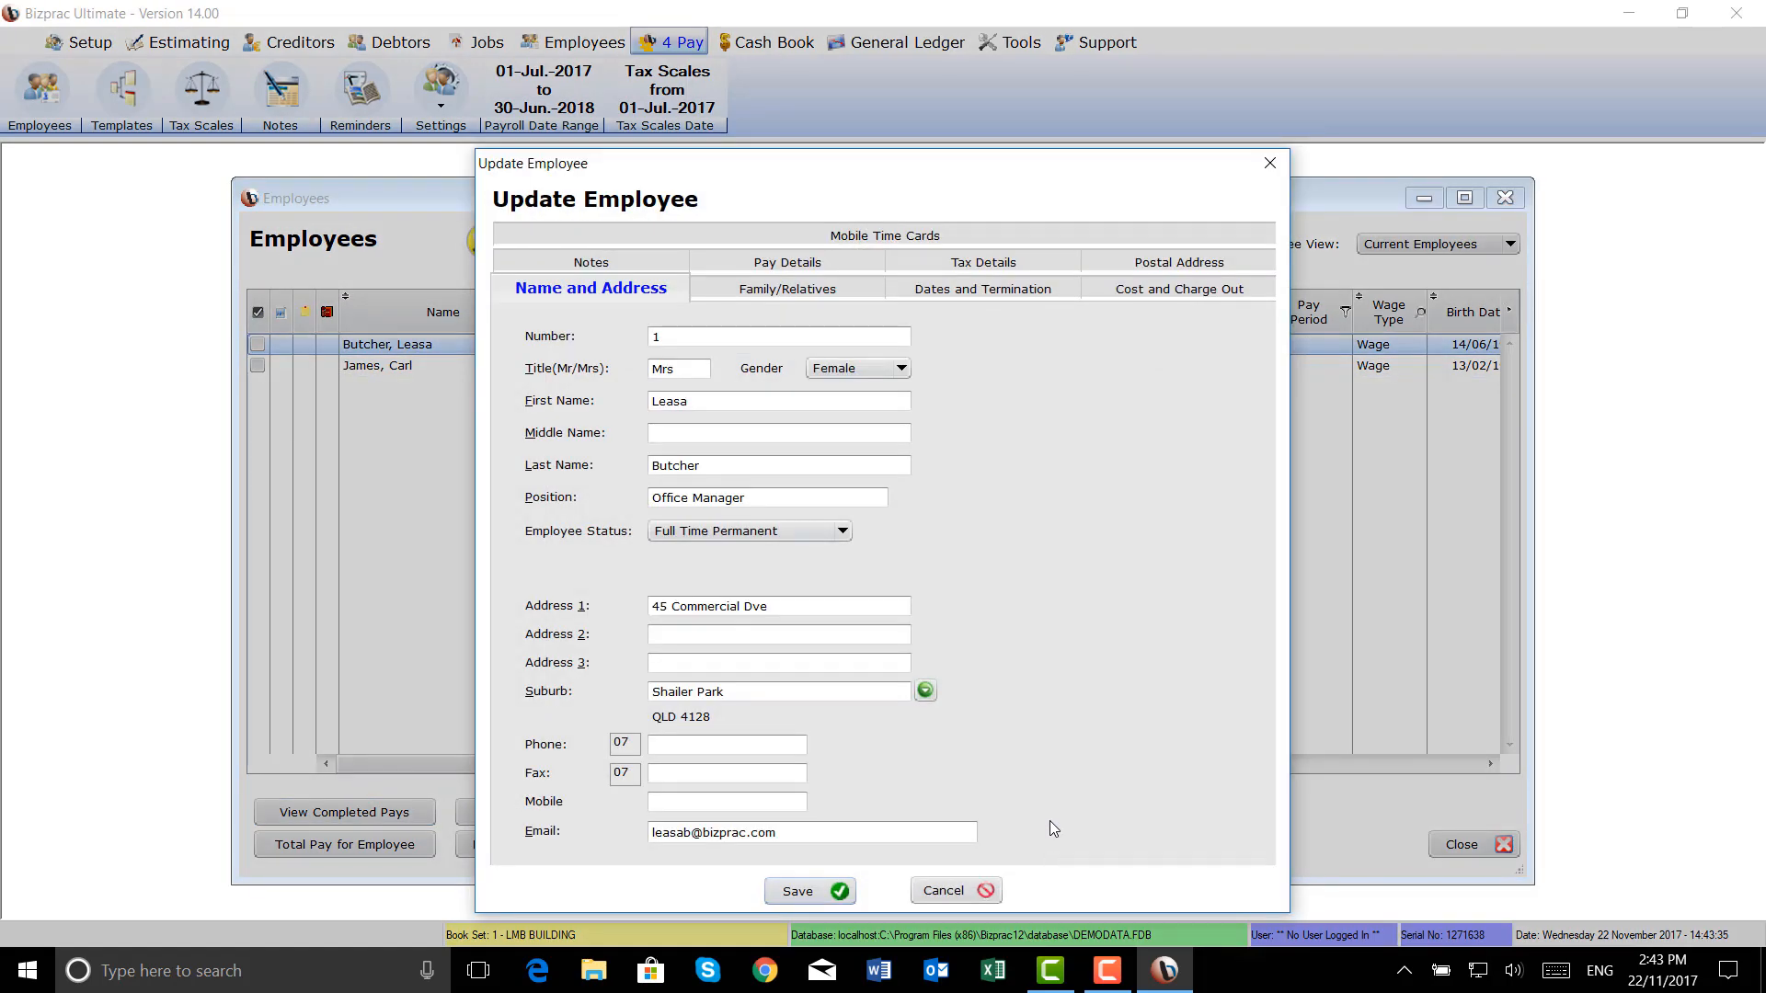
{"action": "left_click", "coordinate": [905, 240]}
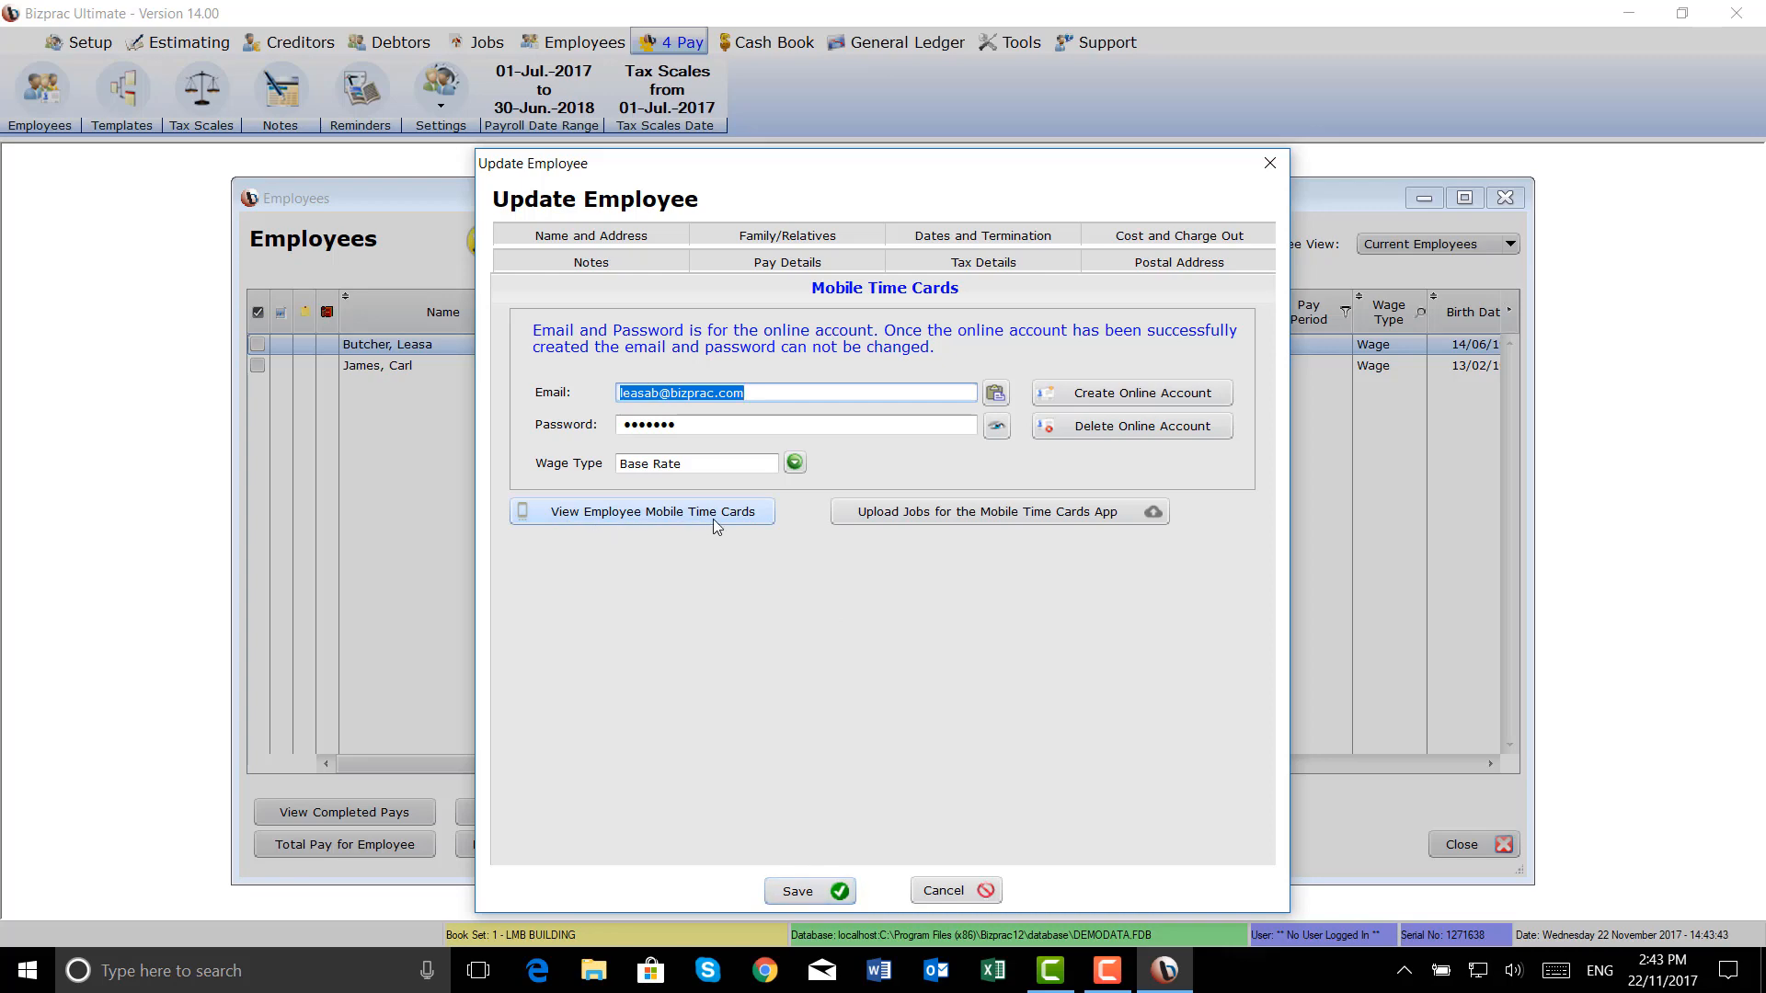
{"action": "left_click", "coordinate": [633, 516]}
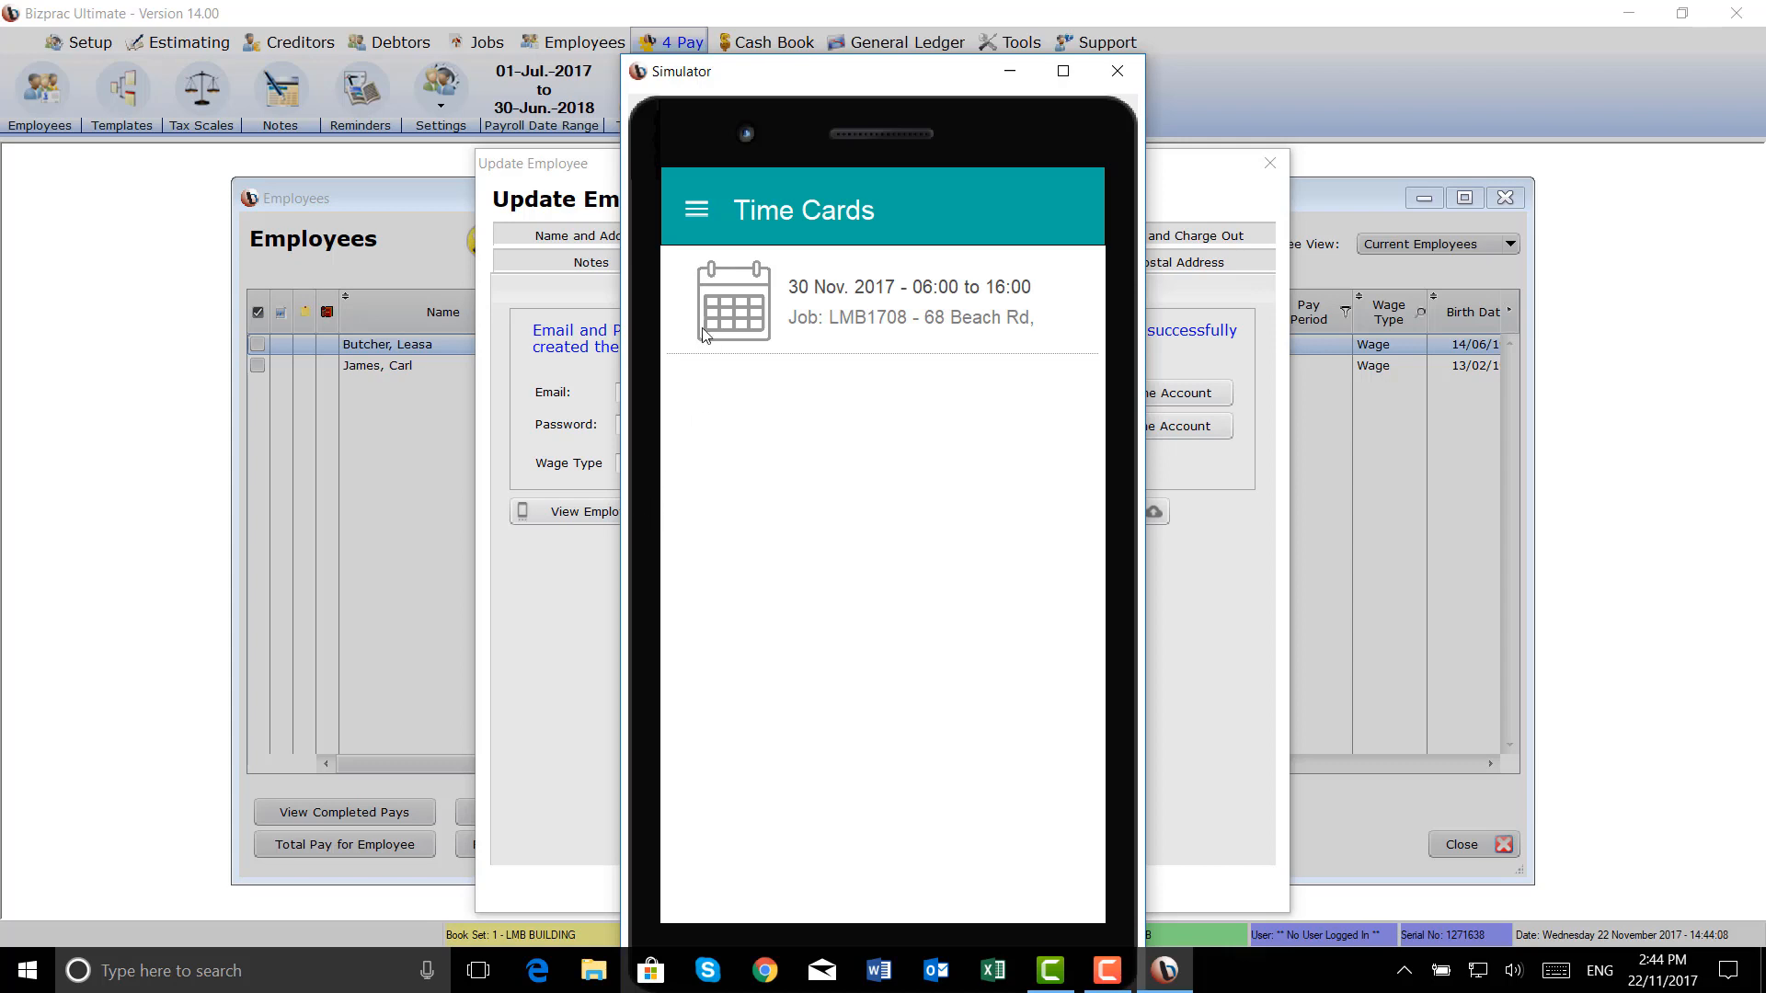
Submit the employee's 30 Nov. 2017 mobile time card in the simulator, and close the simulator, the employee record and the employees list.
{"action": "left_click", "coordinate": [700, 210]}
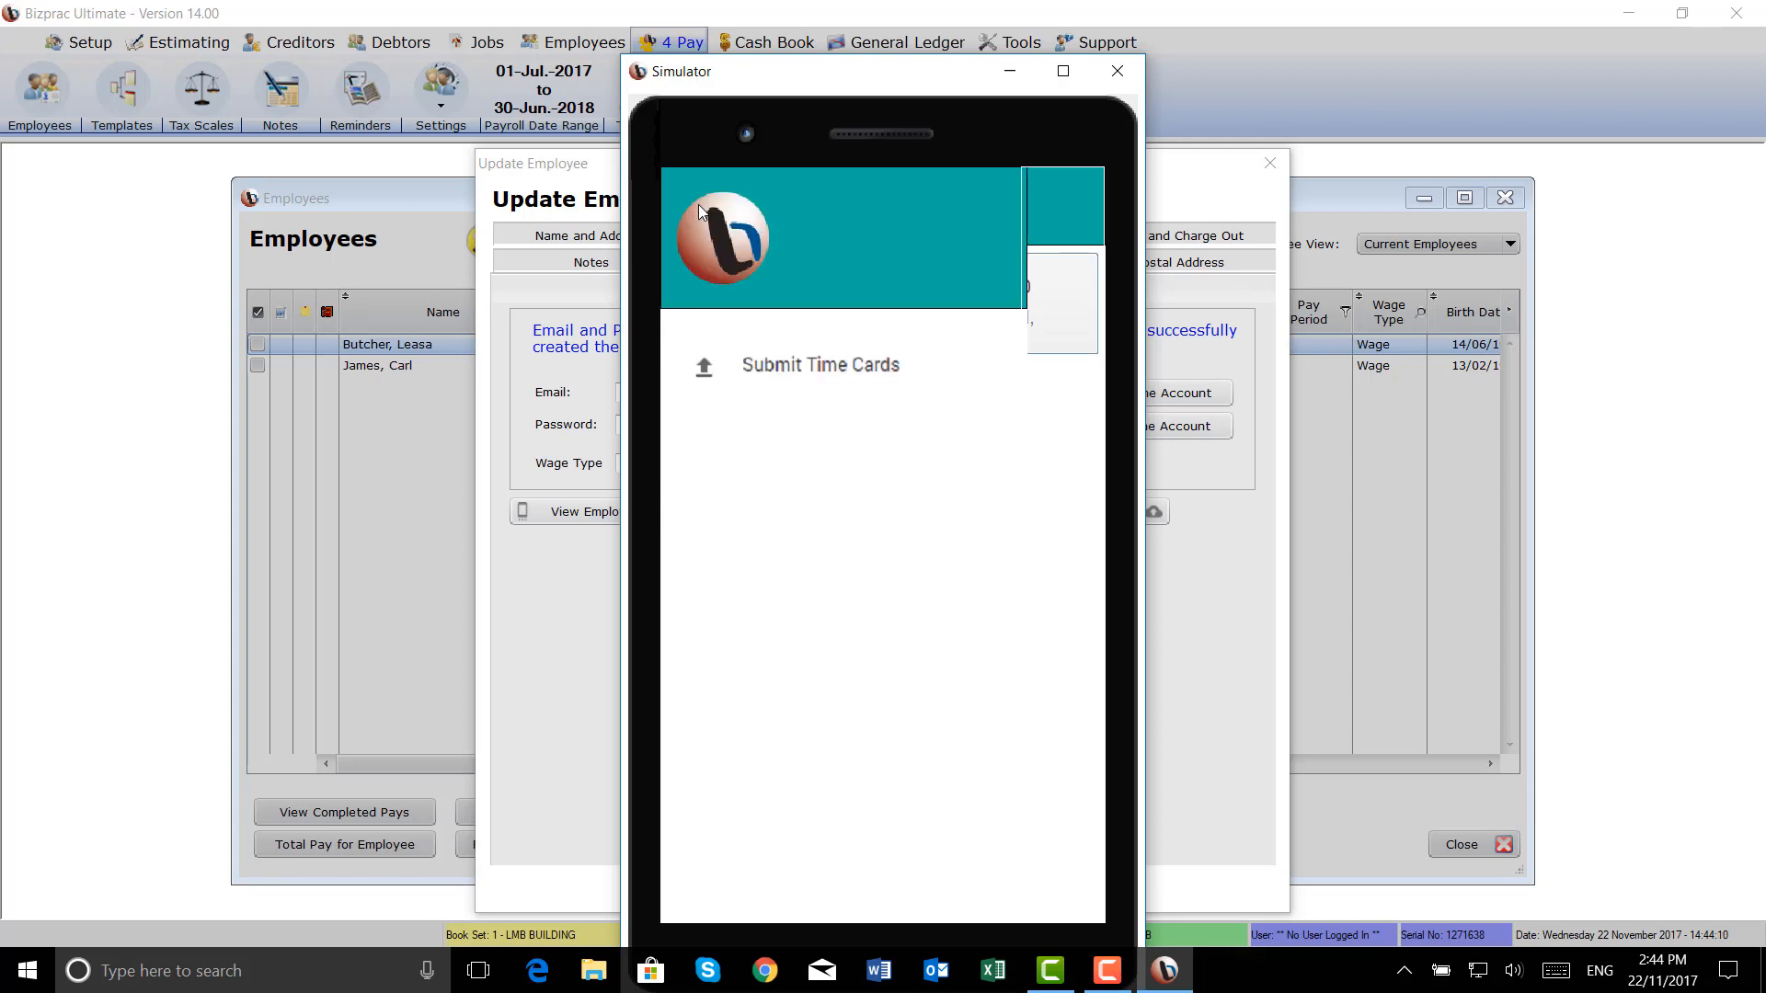
{"action": "left_click", "coordinate": [787, 365]}
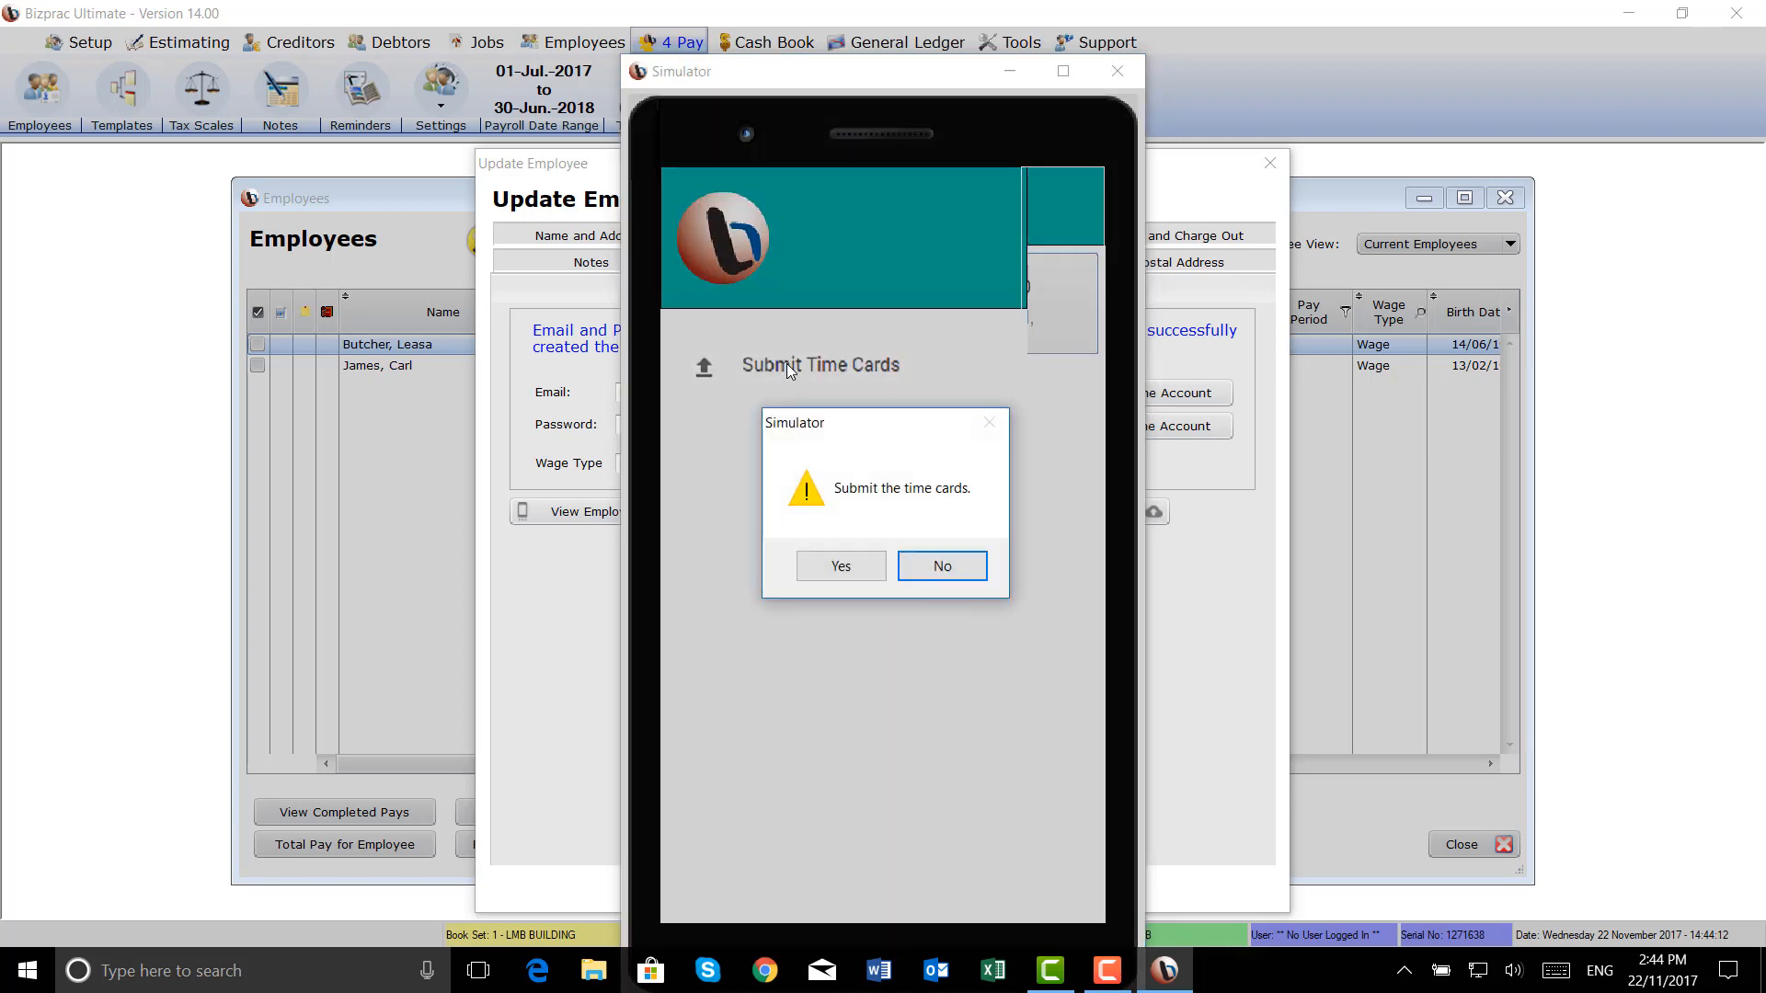
{"action": "left_click", "coordinate": [841, 567]}
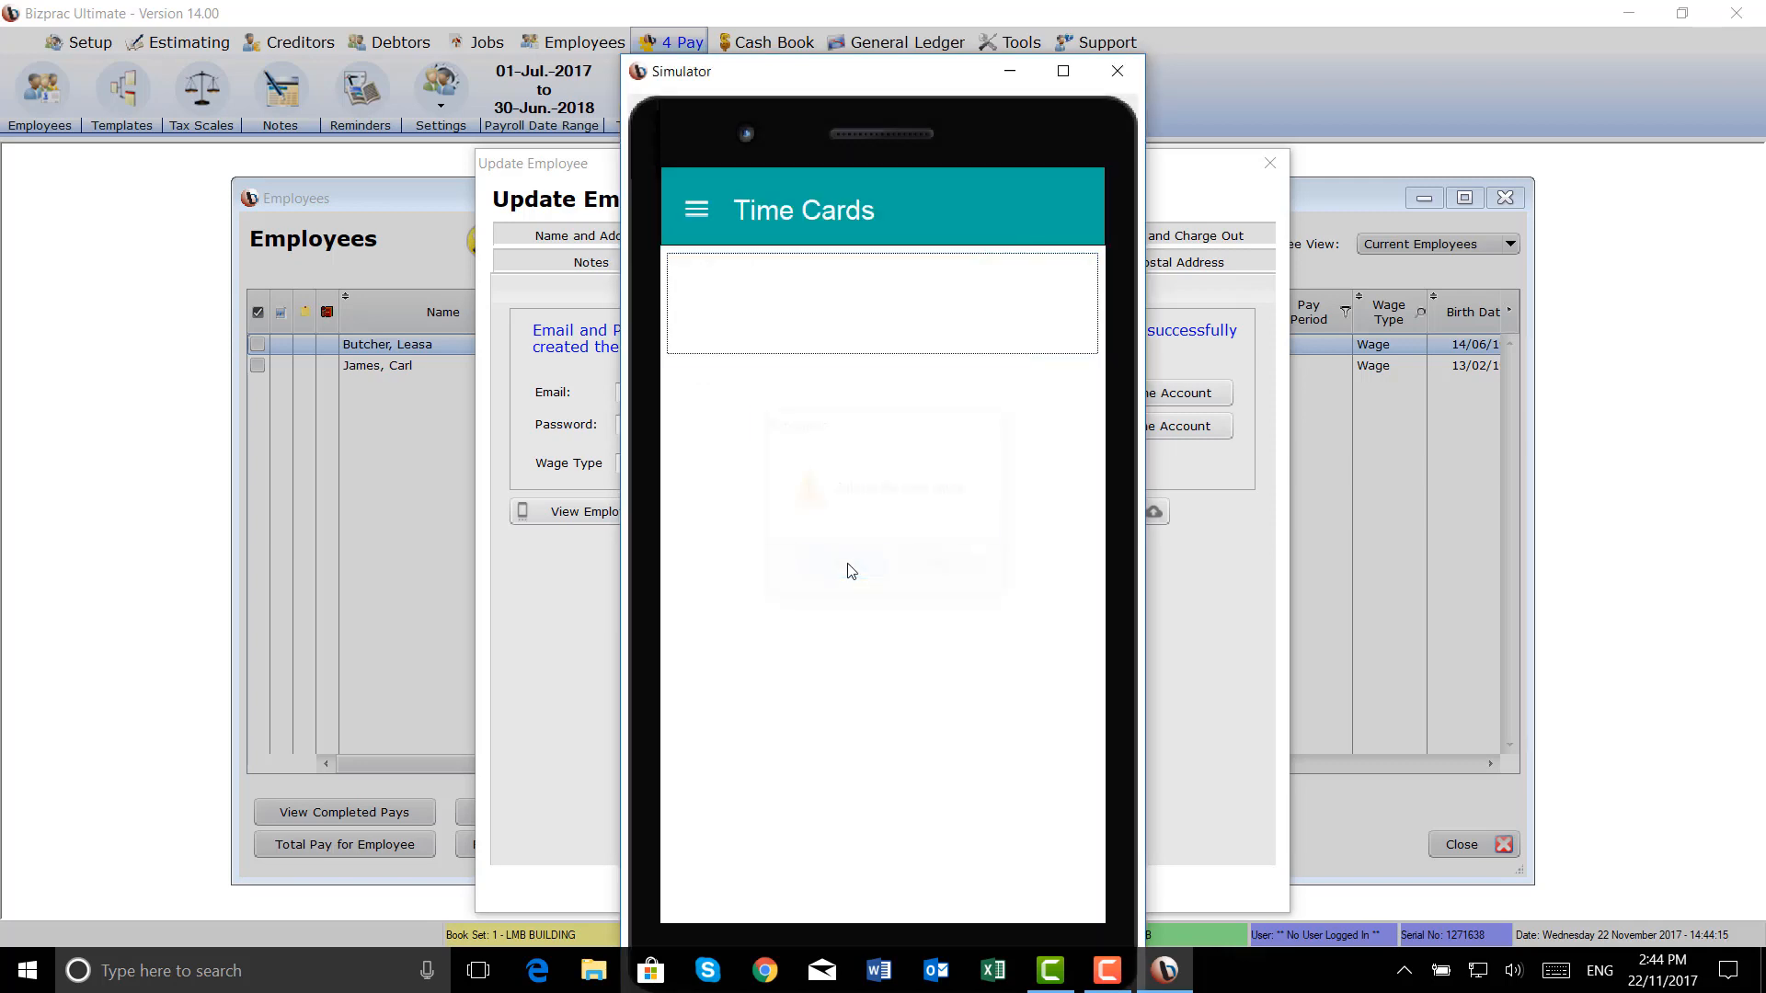
{"action": "left_click", "coordinate": [1117, 73]}
{"action": "left_click", "coordinate": [983, 899]}
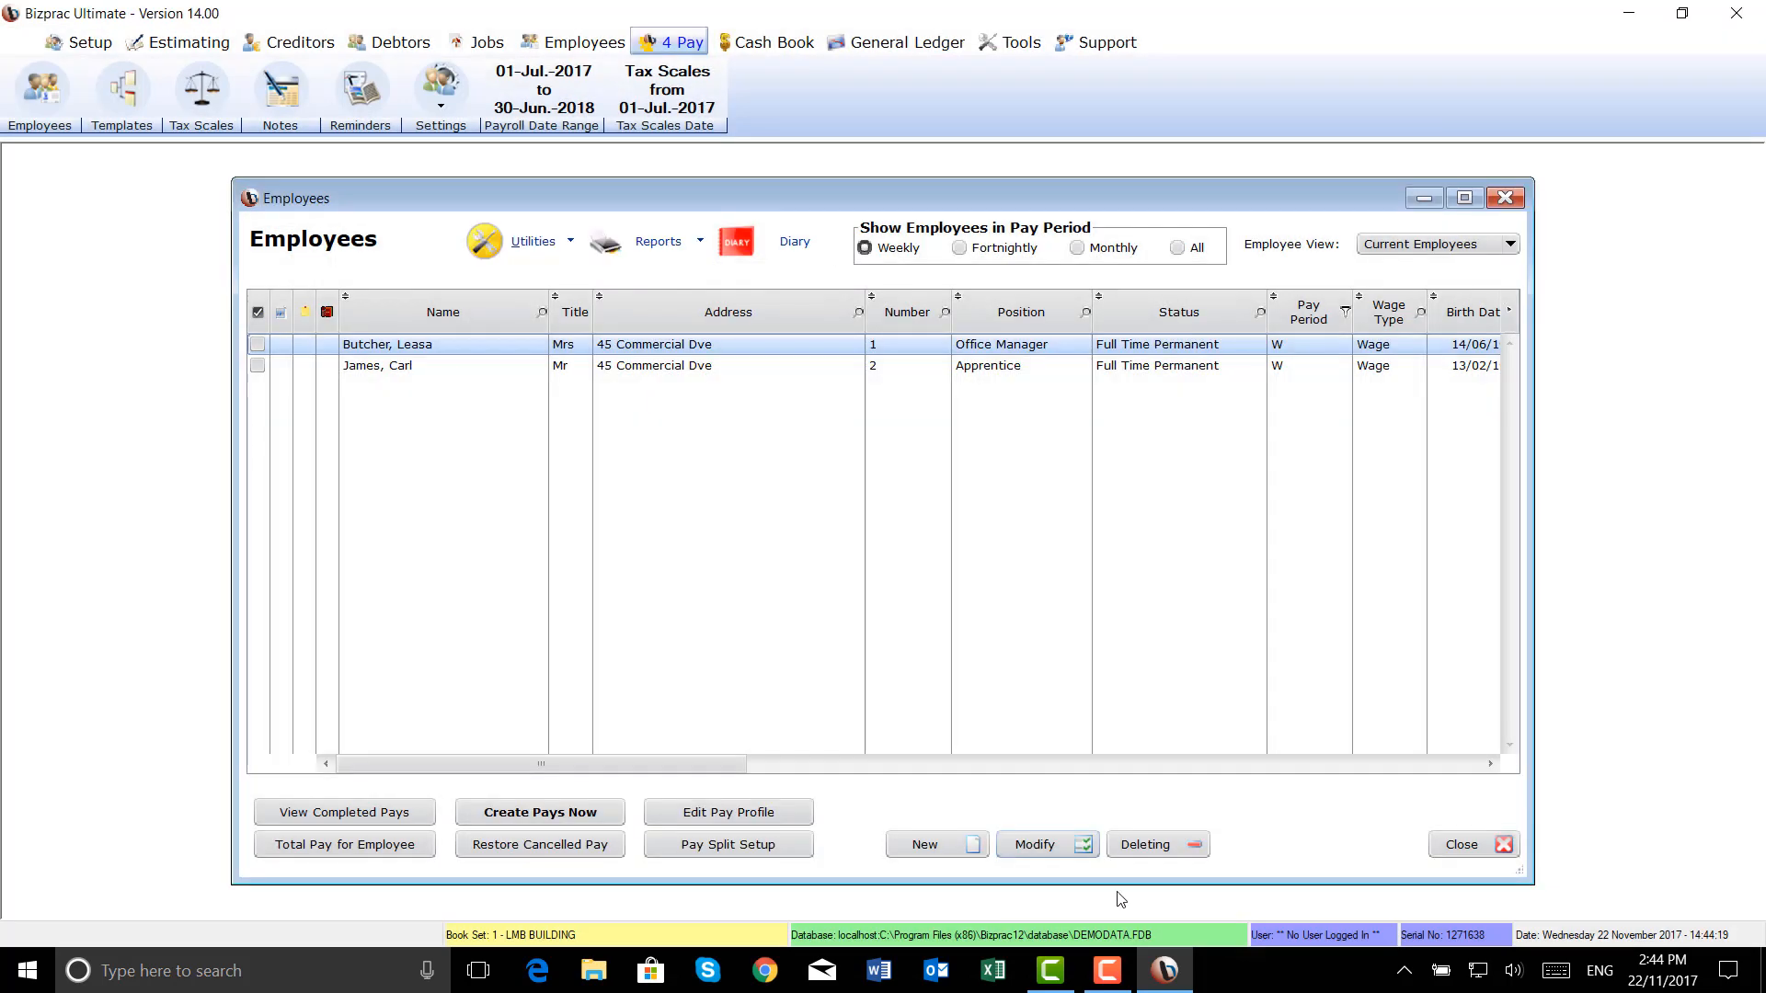
{"action": "left_click", "coordinate": [1479, 846]}
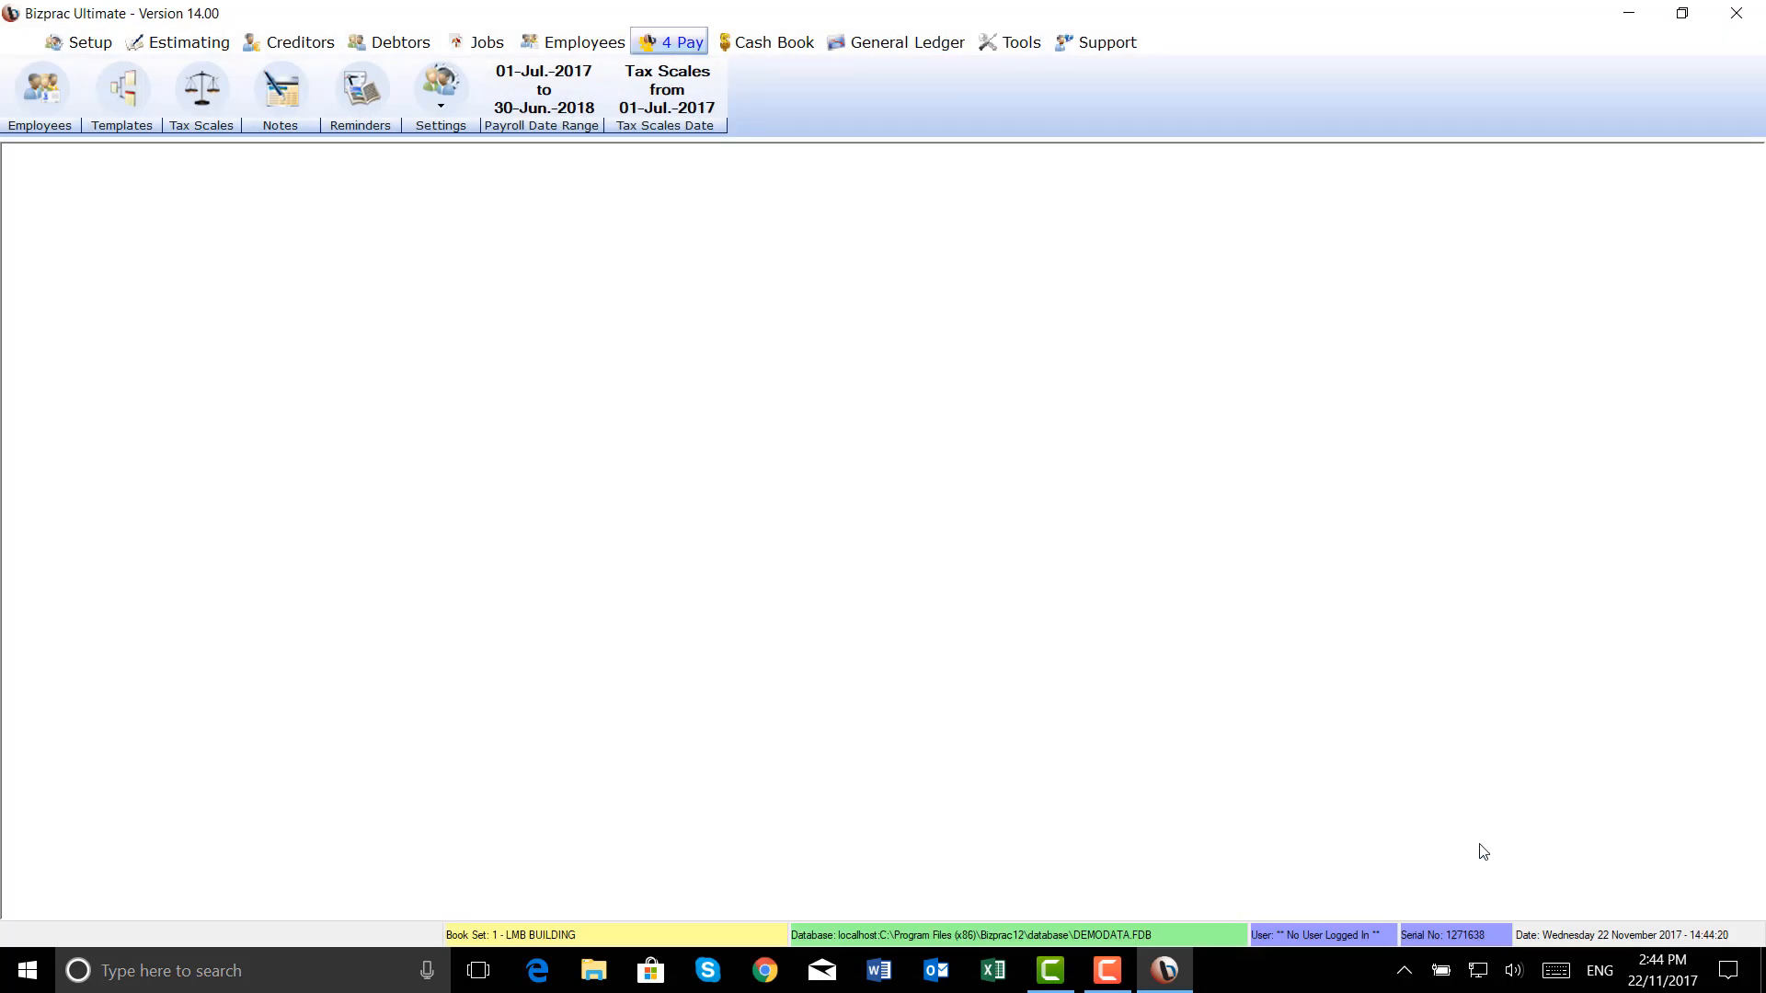
From the current employee time cards, import the submitted 30/11/2017 mobile time card for job LMB1708 and close the mobile time cards window.
{"action": "left_click", "coordinate": [596, 46]}
{"action": "left_click", "coordinate": [126, 98]}
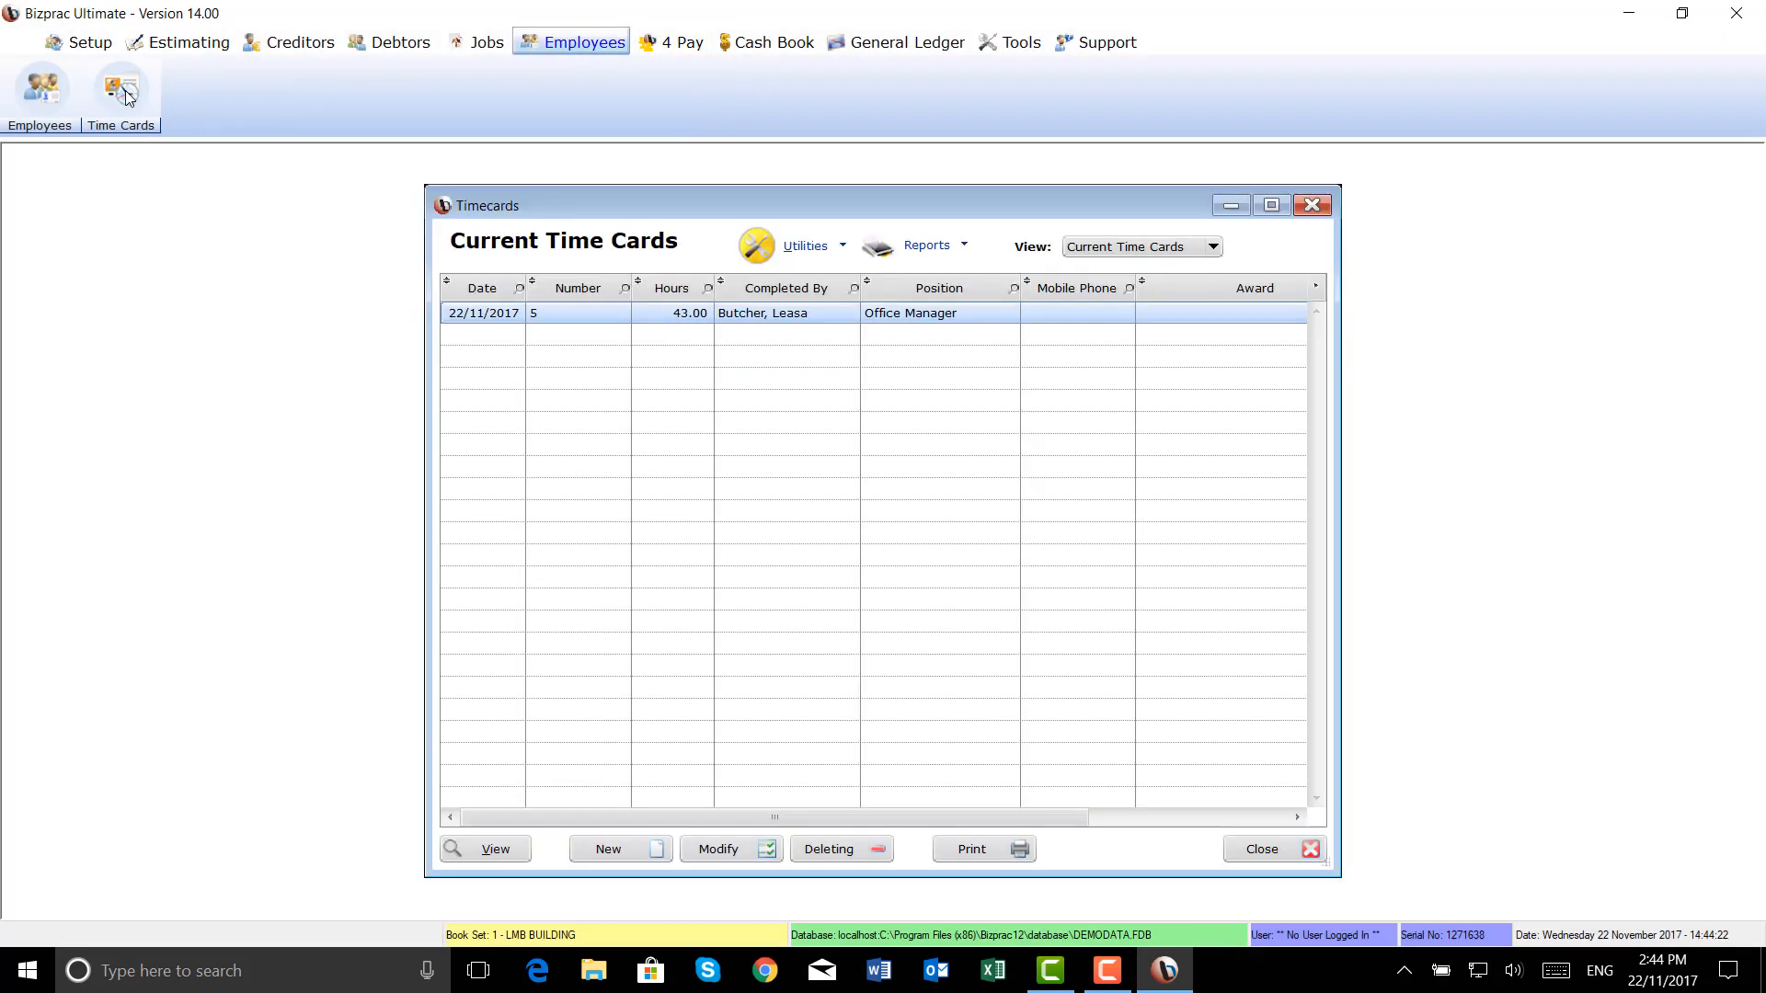
{"action": "left_click", "coordinate": [757, 246]}
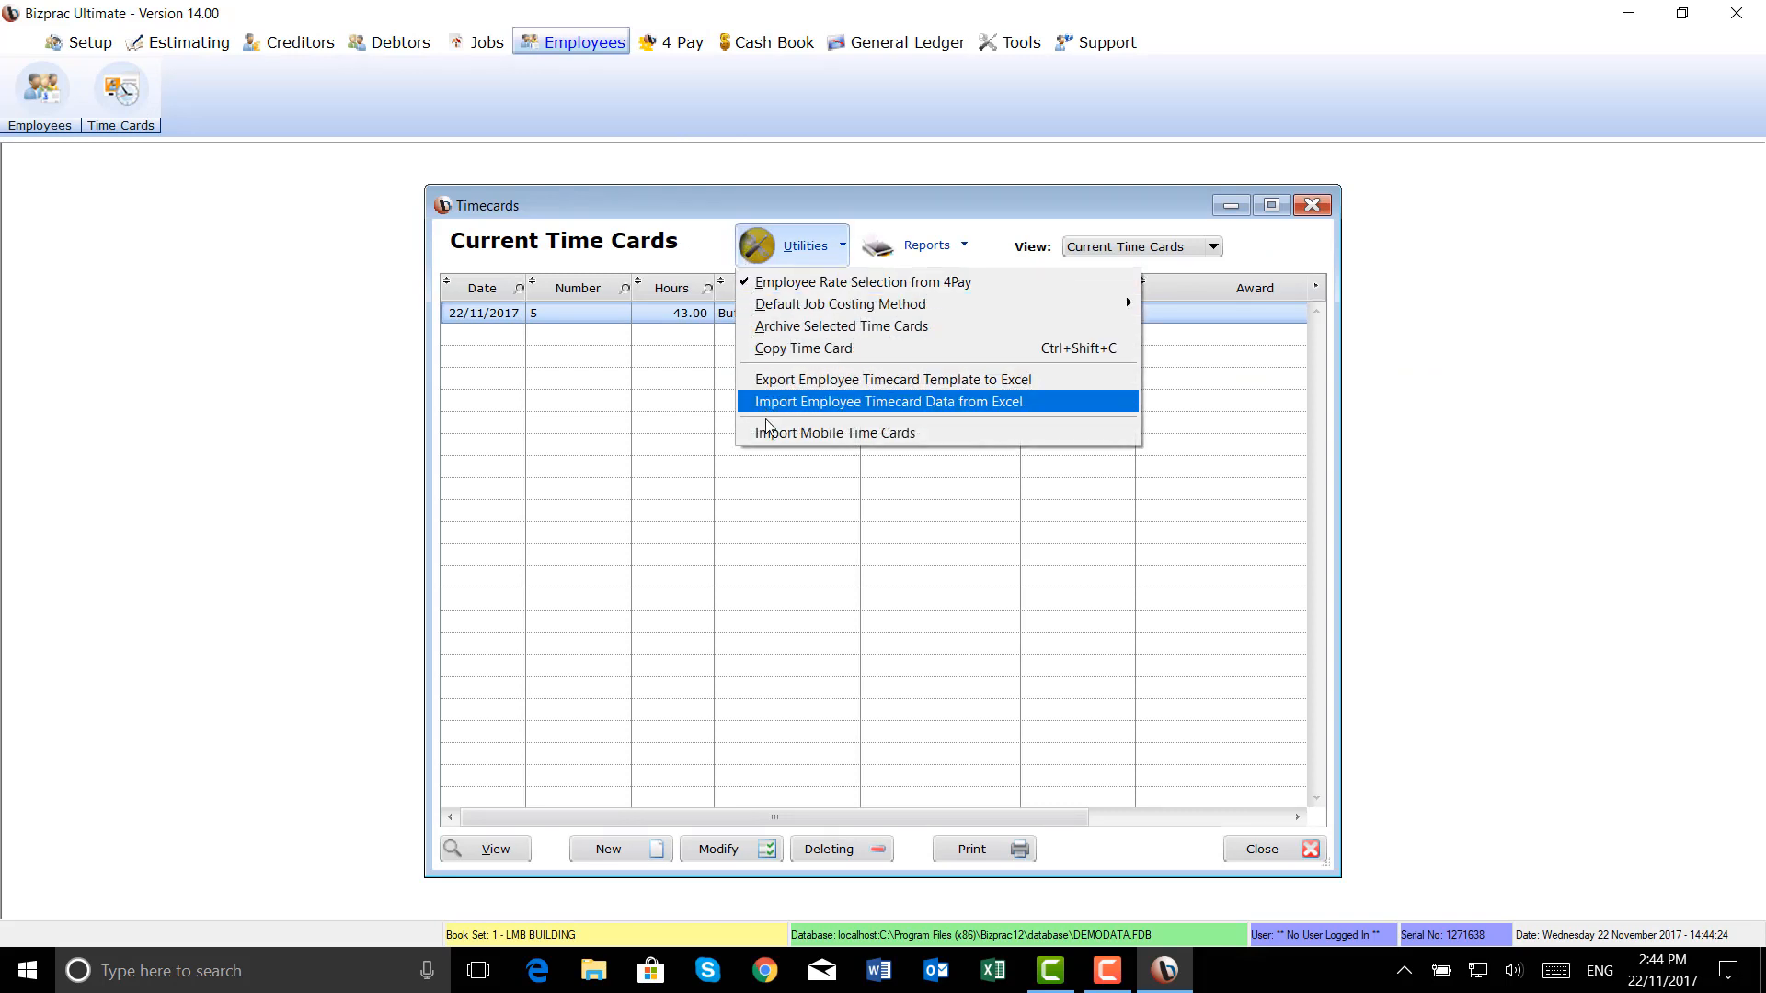
{"action": "left_click", "coordinate": [780, 438]}
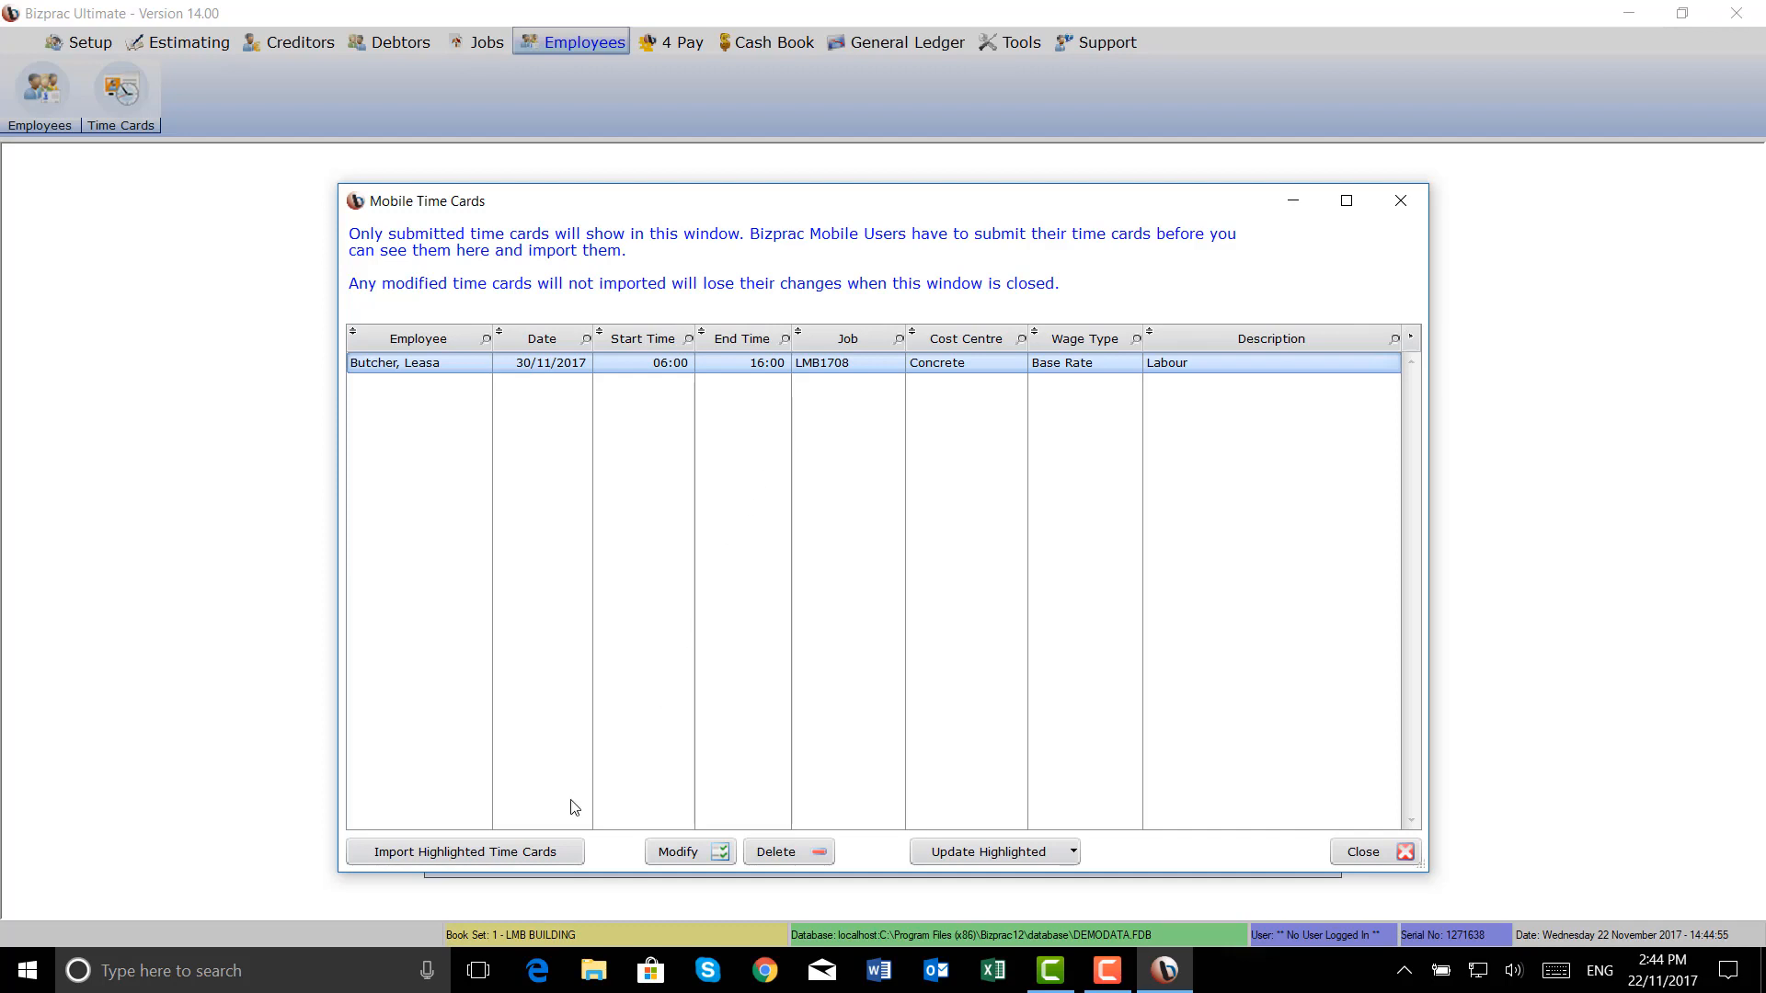
{"action": "left_click", "coordinate": [561, 854]}
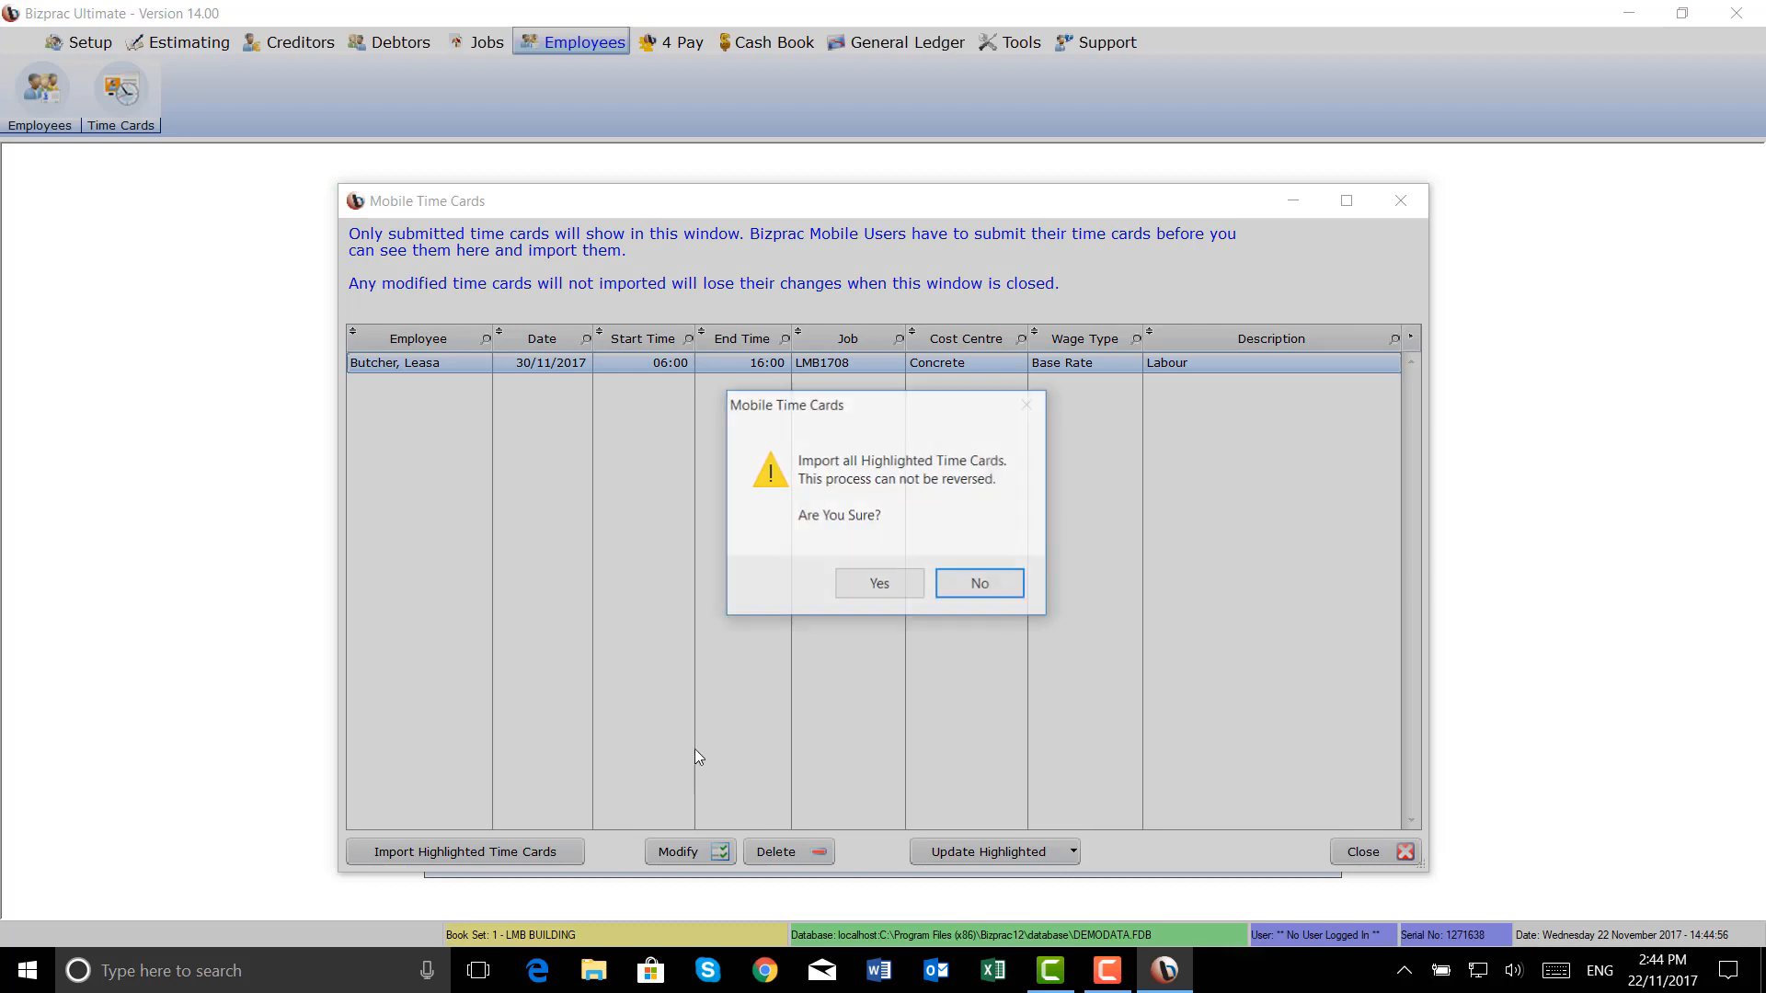
{"action": "left_click", "coordinate": [880, 586]}
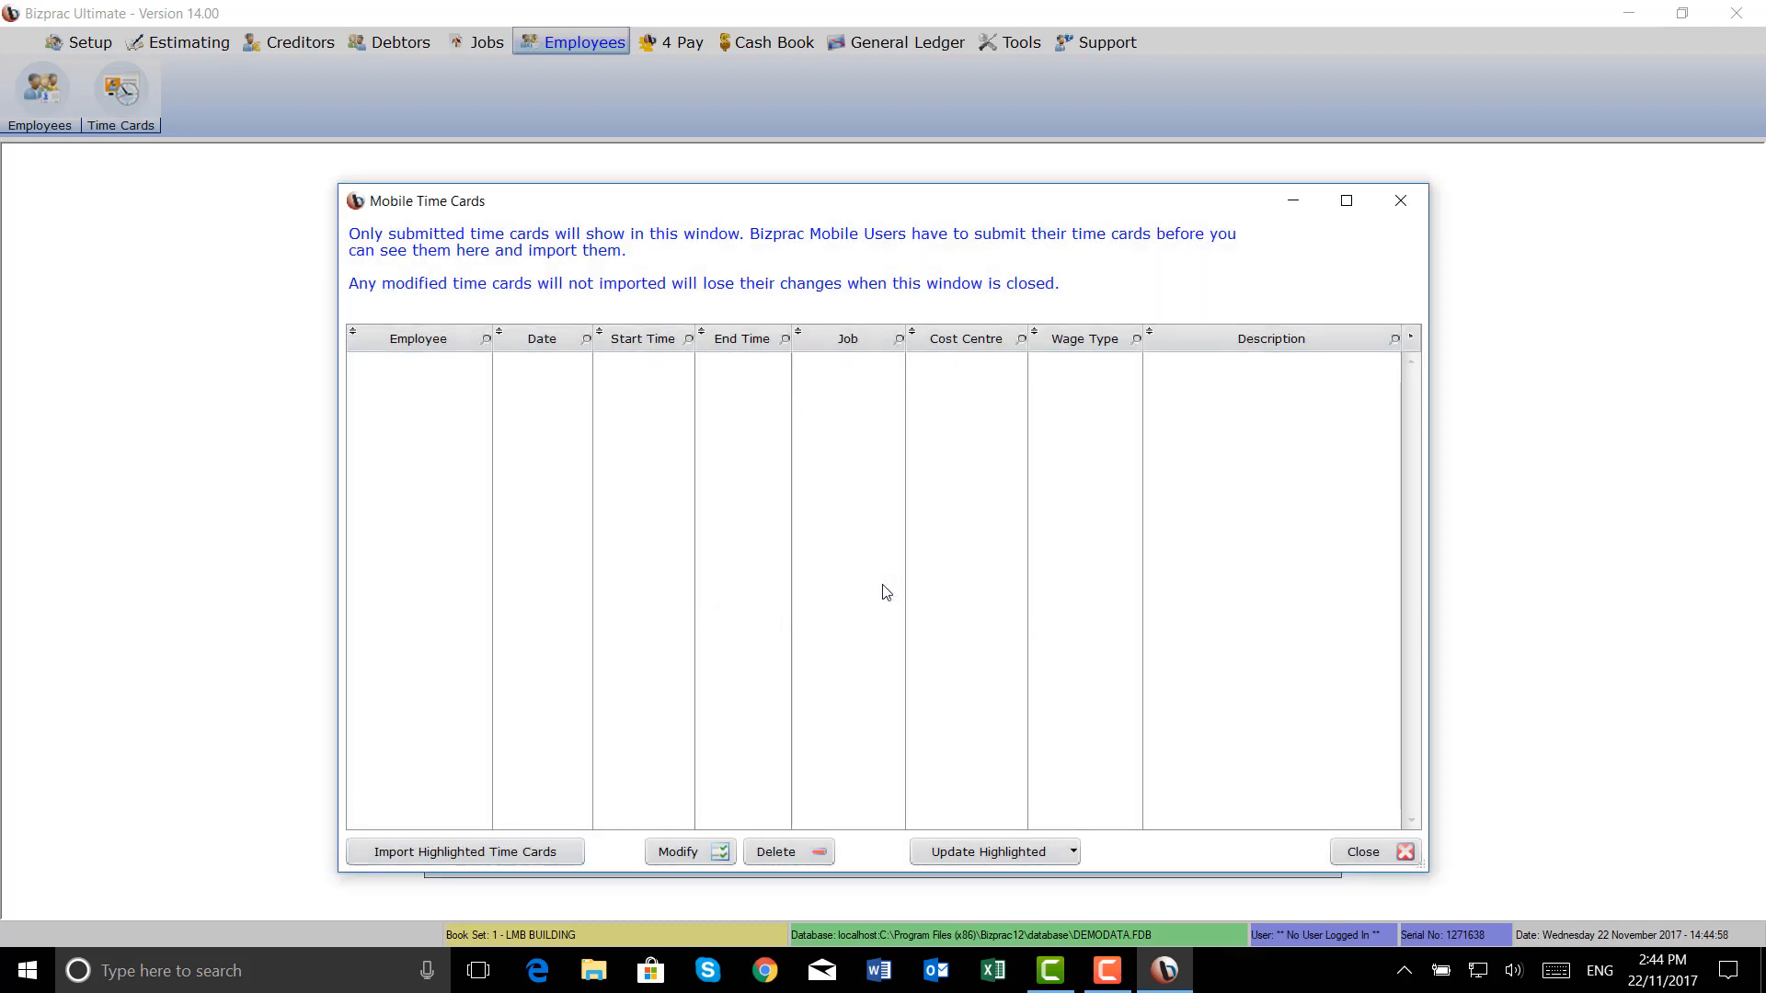
{"action": "left_click", "coordinate": [1365, 851]}
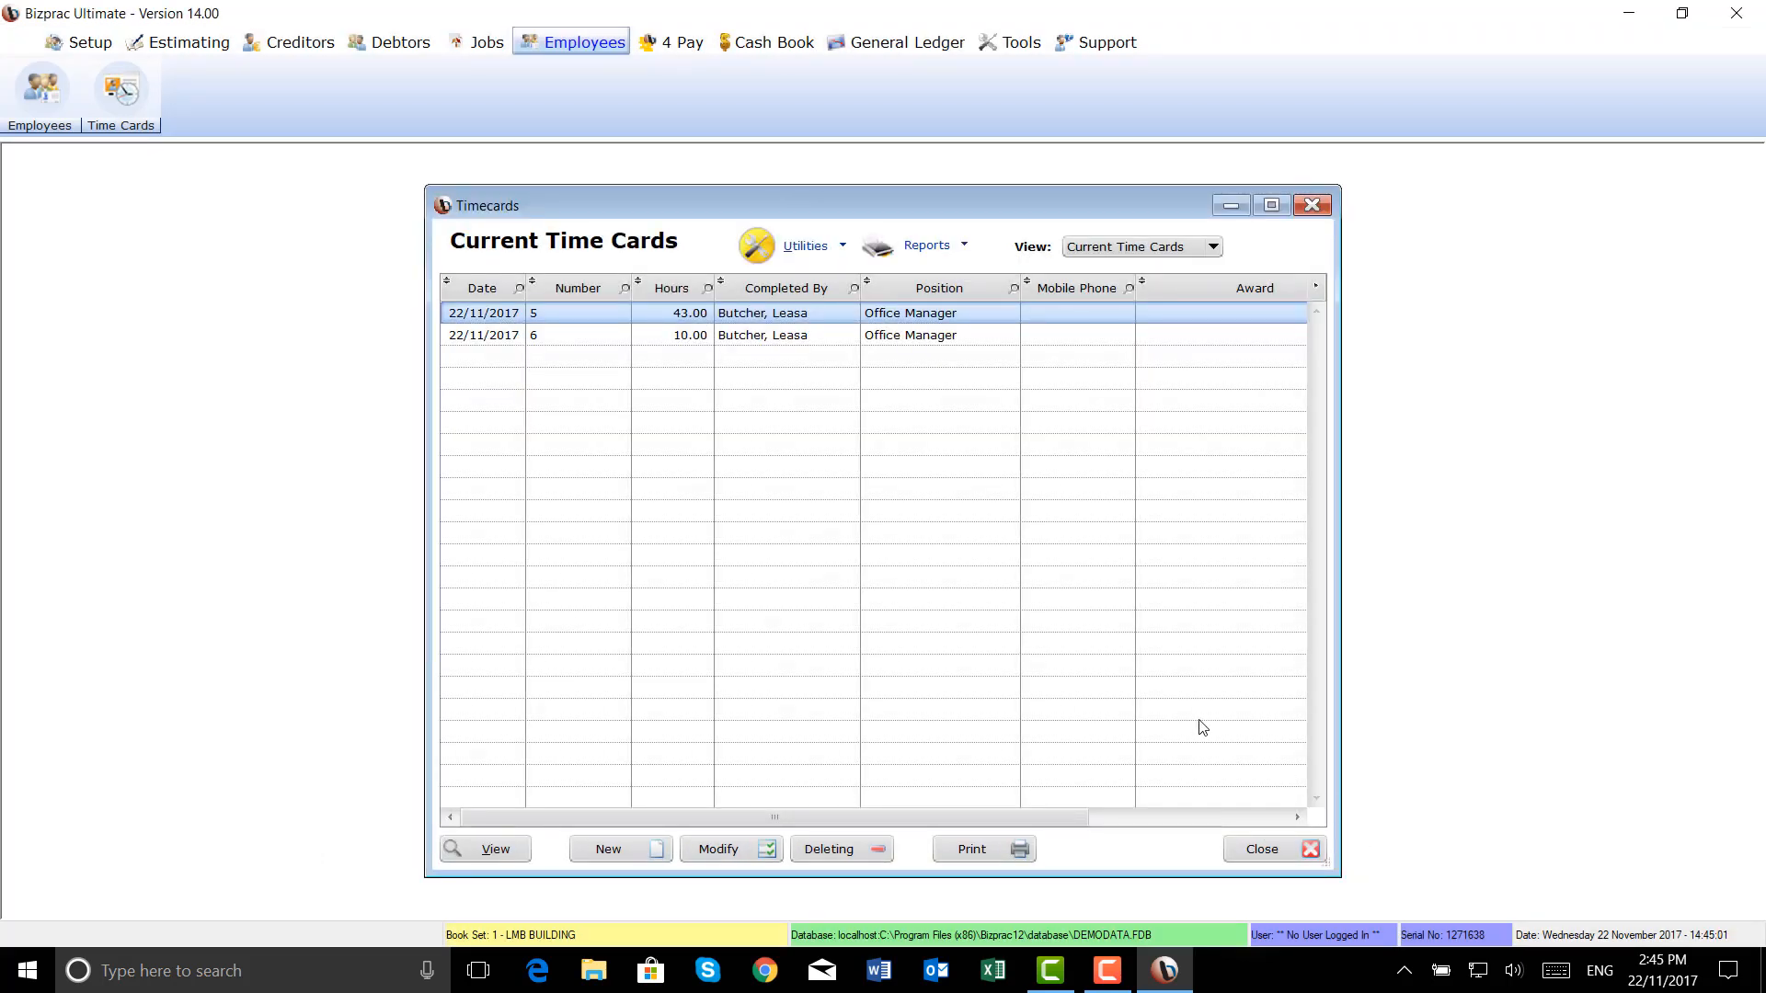